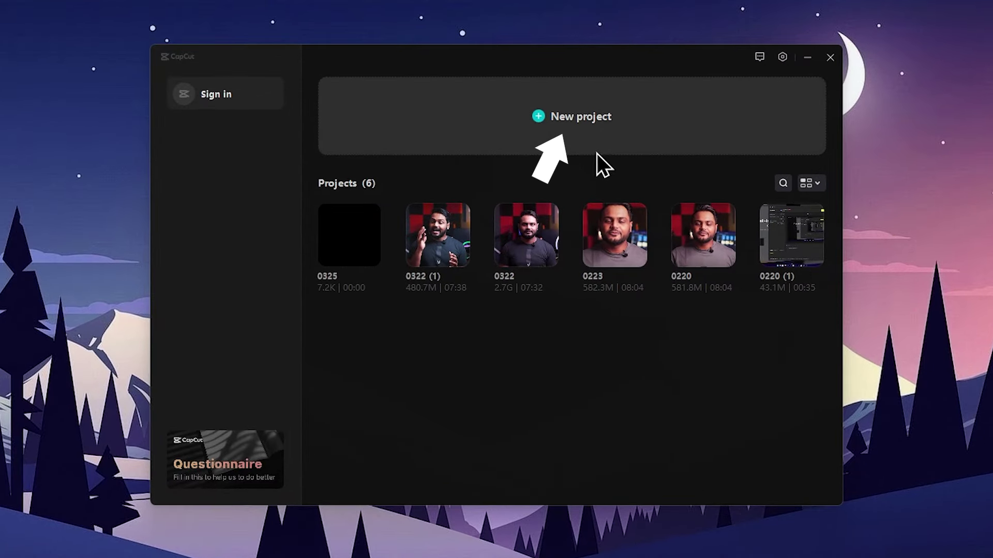
Step: Import C0003.MP4 and production ID_3692634.mp4 from the Assets folder into a new project, and place C0003.MP4 at the timeline start
{"action": "left_click", "coordinate": [605, 133]}
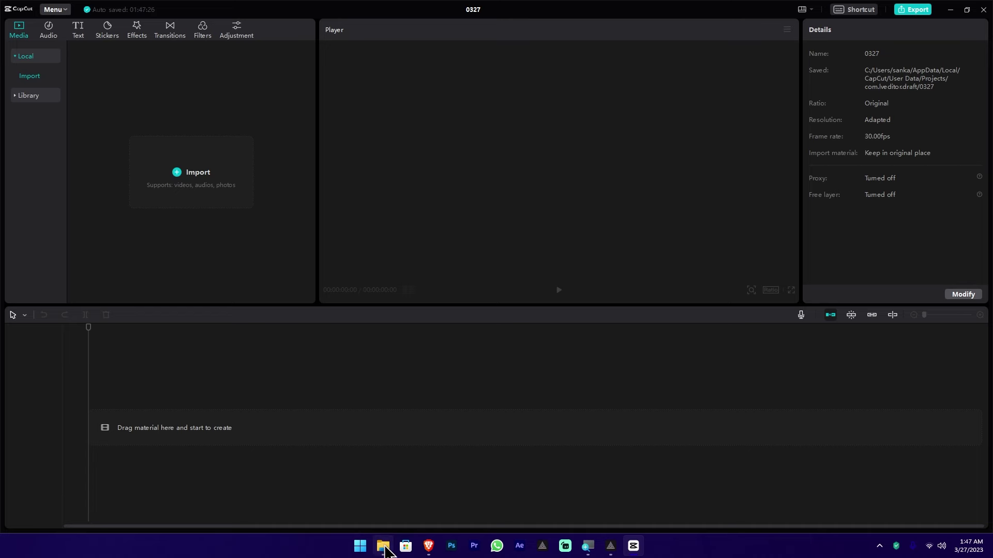
{"action": "left_click", "coordinate": [384, 547]}
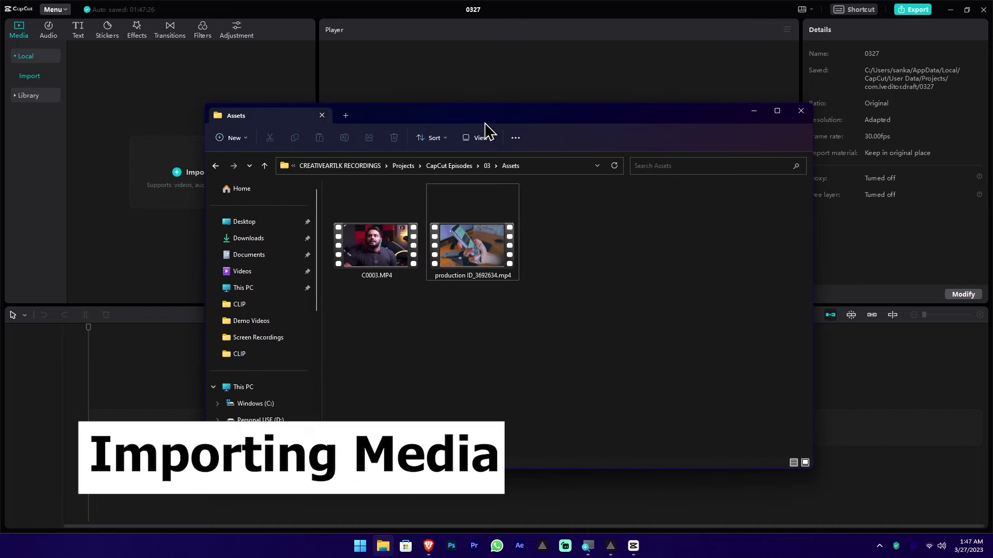
{"action": "left_click_drag", "start_coordinate": [486, 124], "coordinate": [705, 139]}
{"action": "left_click_drag", "start_coordinate": [829, 336], "coordinate": [542, 210]}
{"action": "left_click_drag", "start_coordinate": [613, 288], "coordinate": [175, 165]}
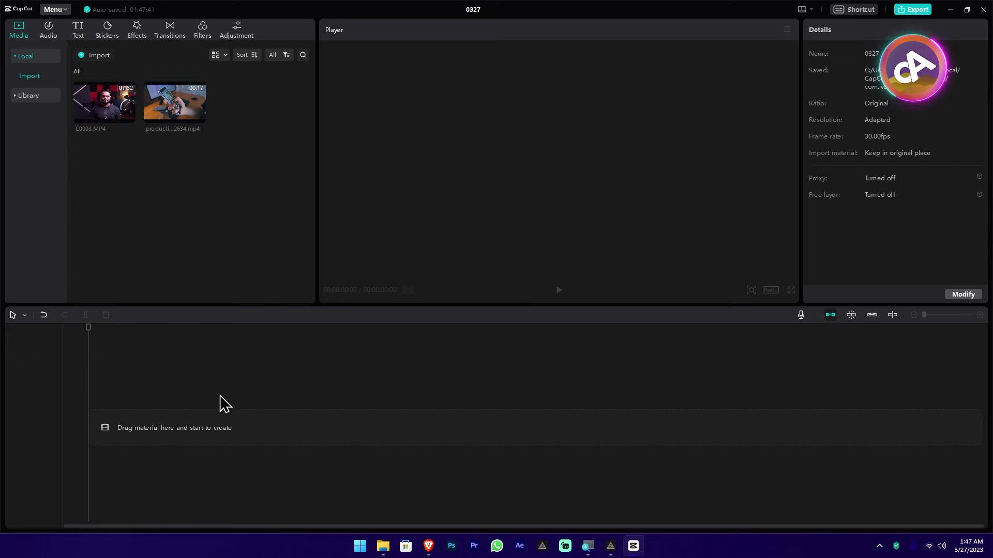
{"action": "left_click_drag", "start_coordinate": [122, 122], "coordinate": [92, 427]}
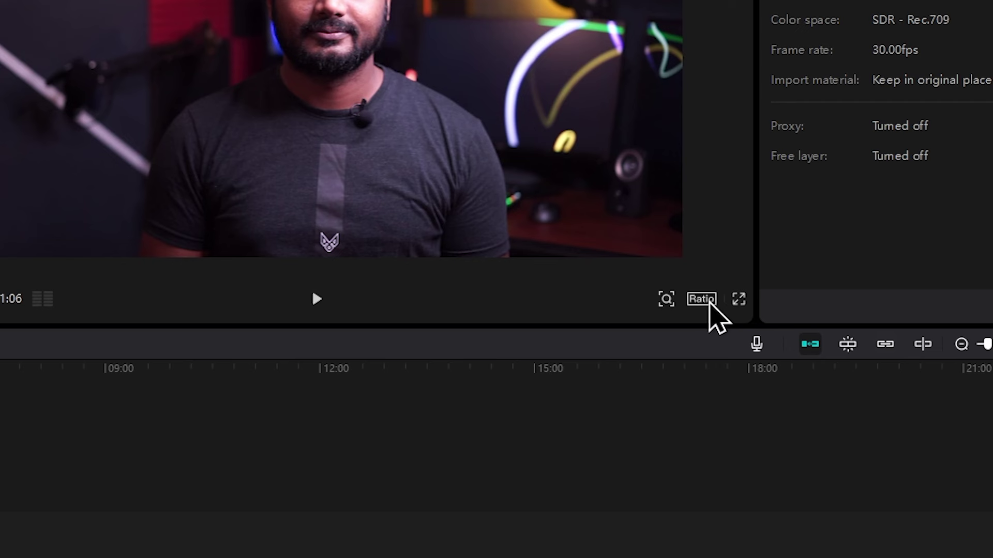
Step: Try the 9:16, 16:9 and 1:1 aspect ratios on the project in turn
{"action": "left_click", "coordinate": [704, 300]}
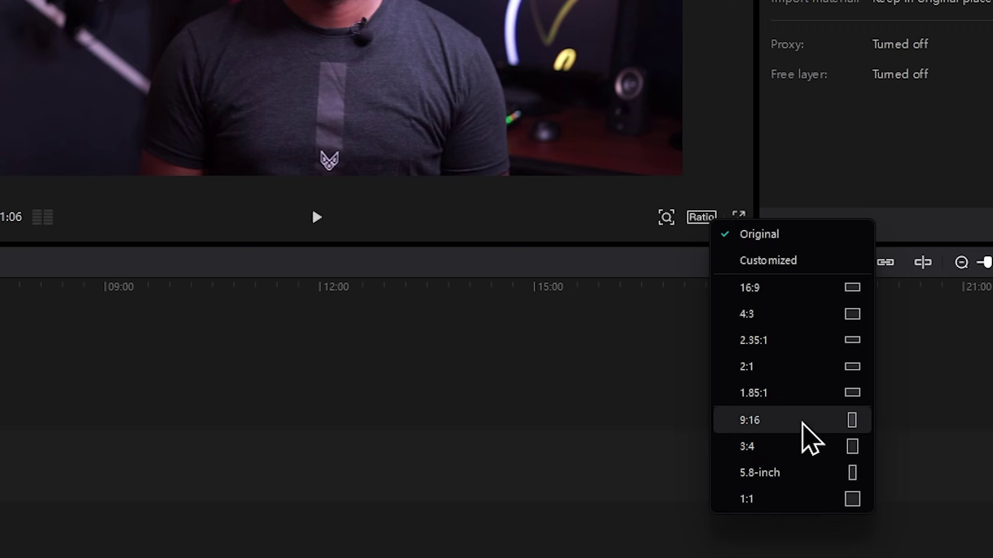
{"action": "left_click", "coordinate": [790, 420]}
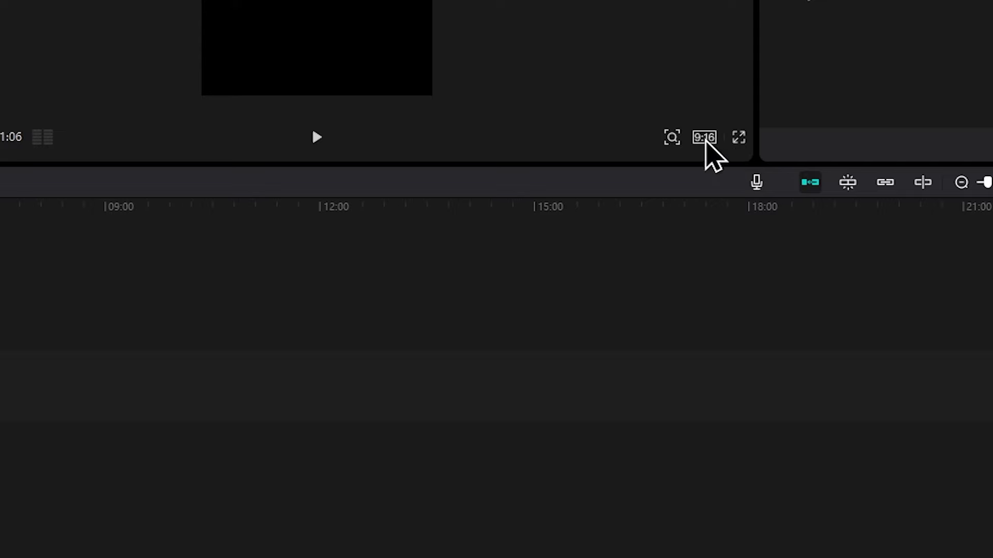
{"action": "left_click", "coordinate": [705, 138]}
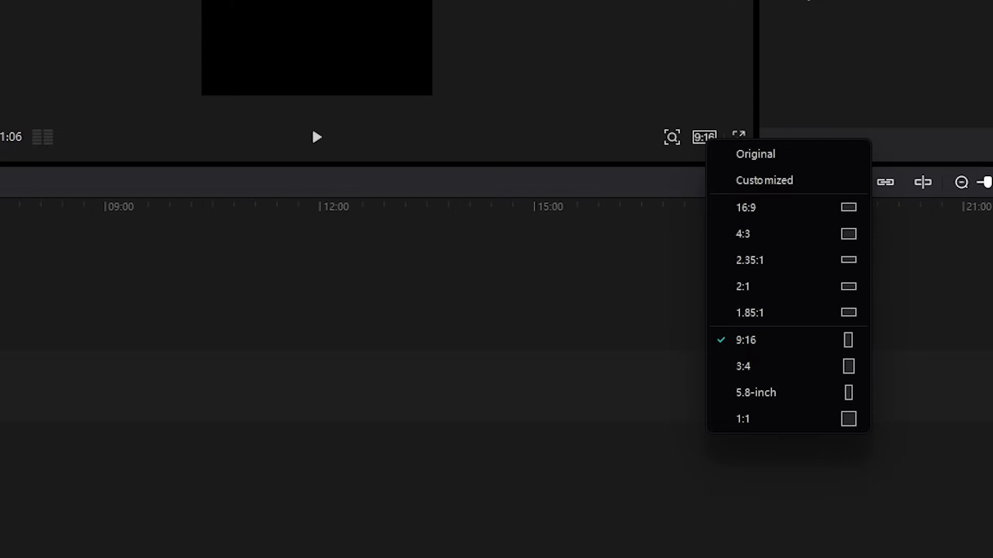
{"action": "left_click", "coordinate": [834, 217]}
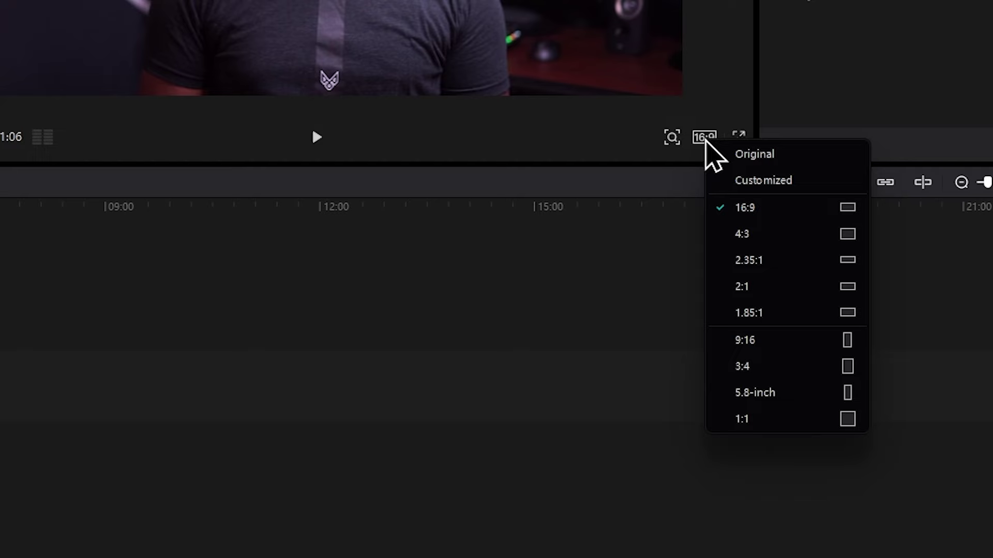
{"action": "left_click", "coordinate": [774, 419]}
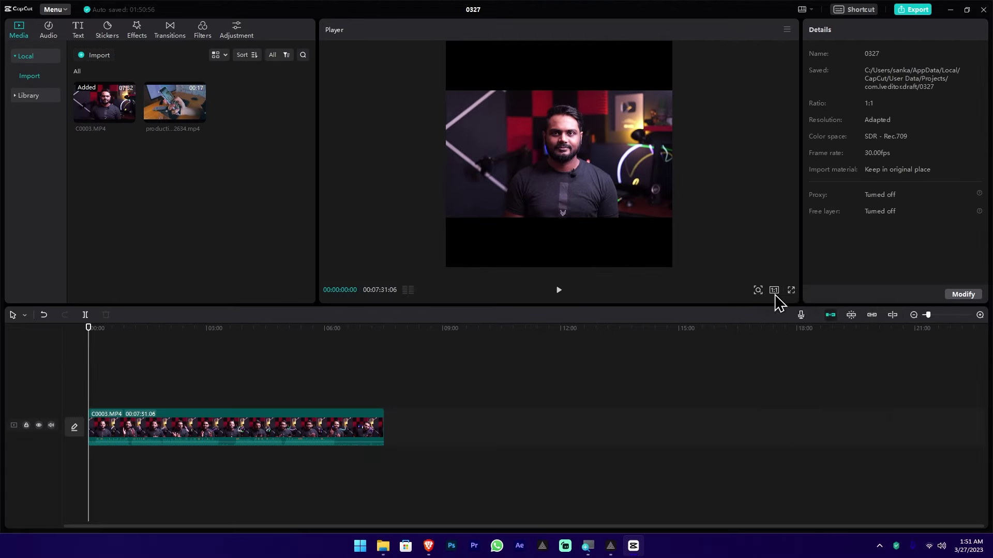
Step: Set the project's aspect ratio to 16:9
{"action": "left_click", "coordinate": [910, 433]}
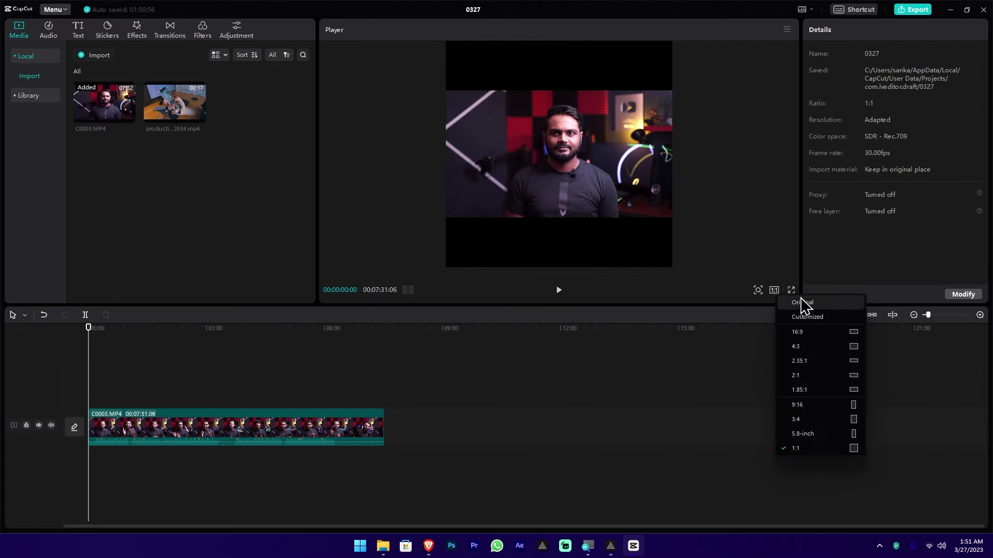
{"action": "left_click", "coordinate": [835, 332]}
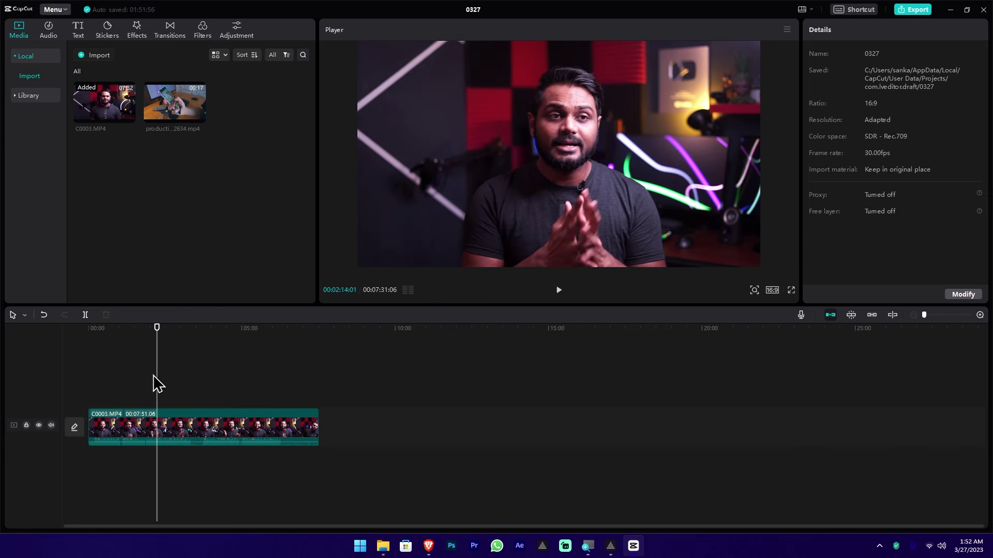
Step: Zoom the timeline in and out around the playhead to examine the C0003.MP4 clip at different scales
{"action": "scroll", "coordinate": [143, 397], "scroll_direction": "up", "scroll_amount": 1, "text": "ctrl"}
{"action": "scroll", "coordinate": [143, 397], "scroll_direction": "up", "scroll_amount": 5, "text": "ctrl"}
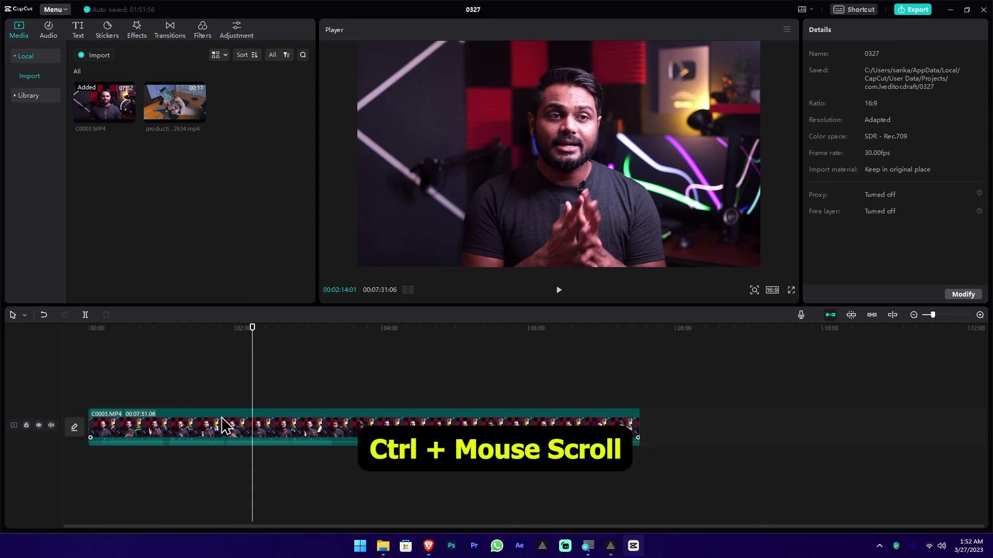
{"action": "scroll", "coordinate": [238, 438], "scroll_direction": "up", "scroll_amount": 3, "text": "ctrl"}
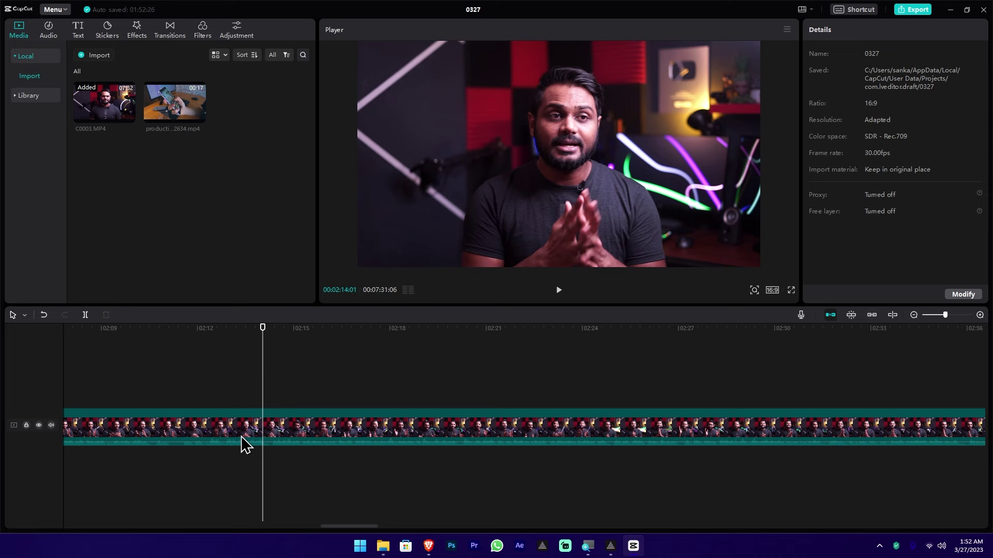
{"action": "scroll", "coordinate": [243, 435], "scroll_direction": "down", "scroll_amount": 5}
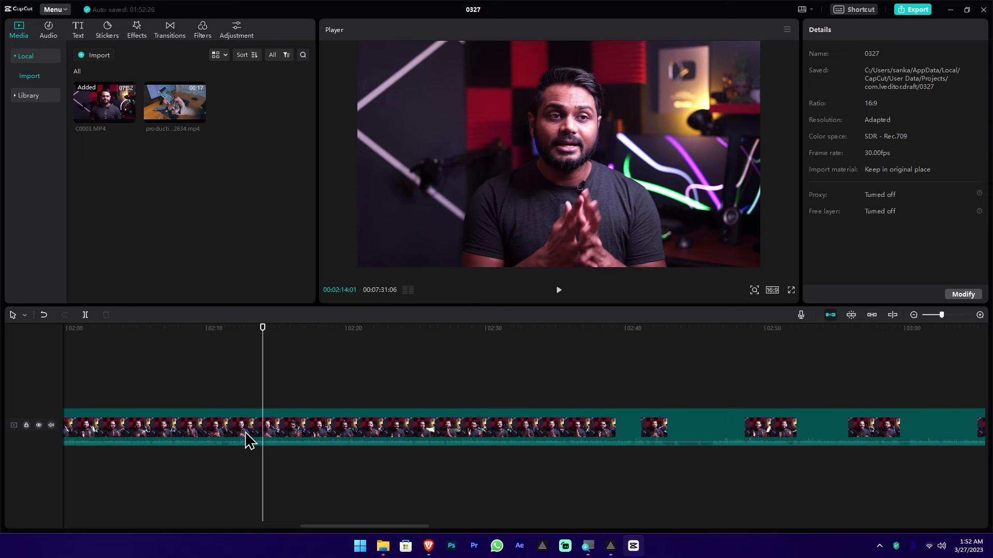
{"action": "scroll", "coordinate": [172, 403], "scroll_direction": "up", "scroll_amount": 3}
{"action": "scroll", "coordinate": [213, 406], "scroll_direction": "up", "scroll_amount": 4}
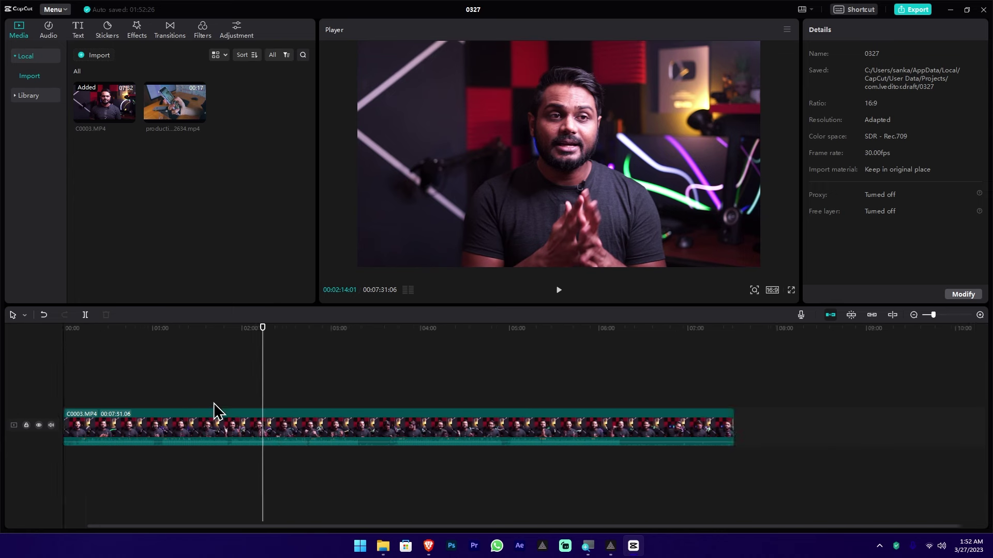
{"action": "scroll", "coordinate": [277, 404], "scroll_direction": "down", "scroll_amount": 4}
{"action": "scroll", "coordinate": [249, 408], "scroll_direction": "up", "scroll_amount": 8}
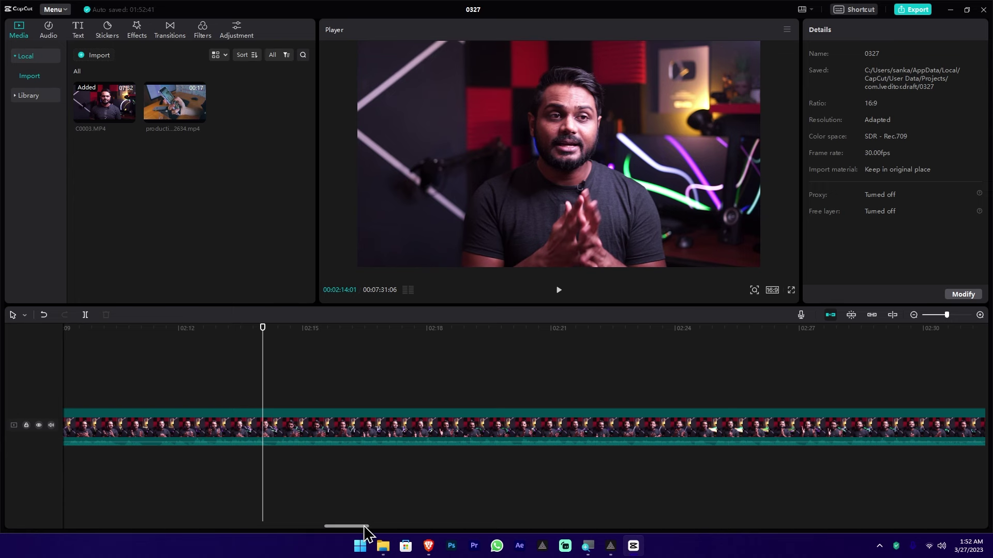
Step: Scroll the zoomed-in timeline back and forth to look through different parts of the C0003.MP4 clip
{"action": "left_click_drag", "start_coordinate": [364, 527], "coordinate": [182, 536]}
{"action": "left_click_drag", "start_coordinate": [155, 532], "coordinate": [339, 537]}
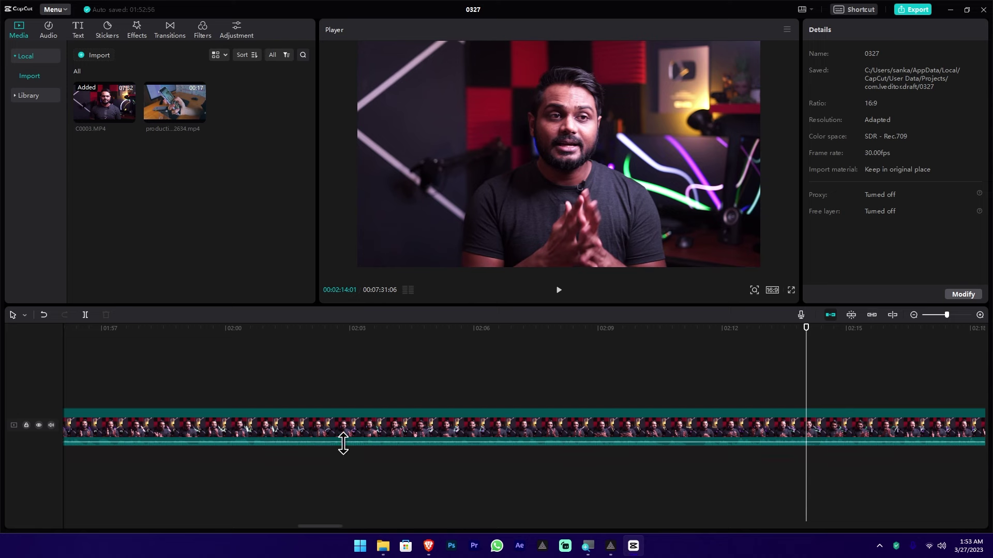
{"action": "scroll", "coordinate": [343, 443], "scroll_direction": "right", "scroll_amount": 10}
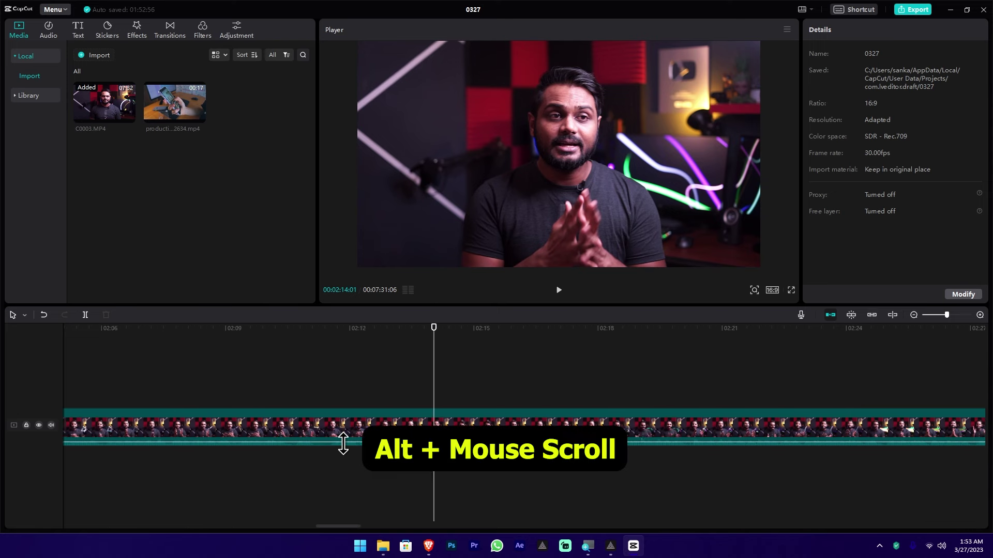
{"action": "scroll", "coordinate": [349, 460], "scroll_direction": "right", "scroll_amount": 8}
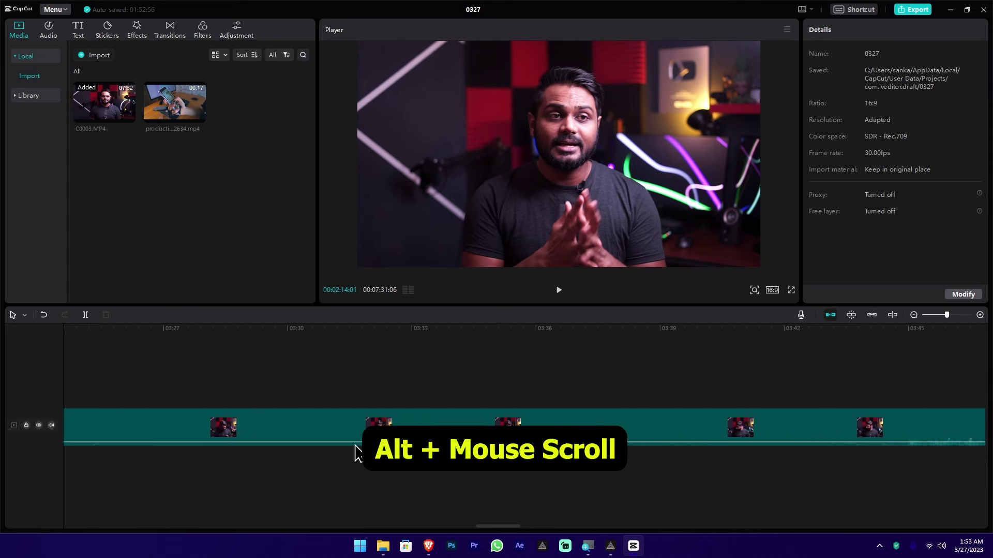
{"action": "left_click_drag", "start_coordinate": [564, 535], "coordinate": [538, 527]}
{"action": "scroll", "coordinate": [452, 443], "scroll_direction": "left", "scroll_amount": 5}
{"action": "scroll", "coordinate": [462, 439], "scroll_direction": "left", "scroll_amount": 10}
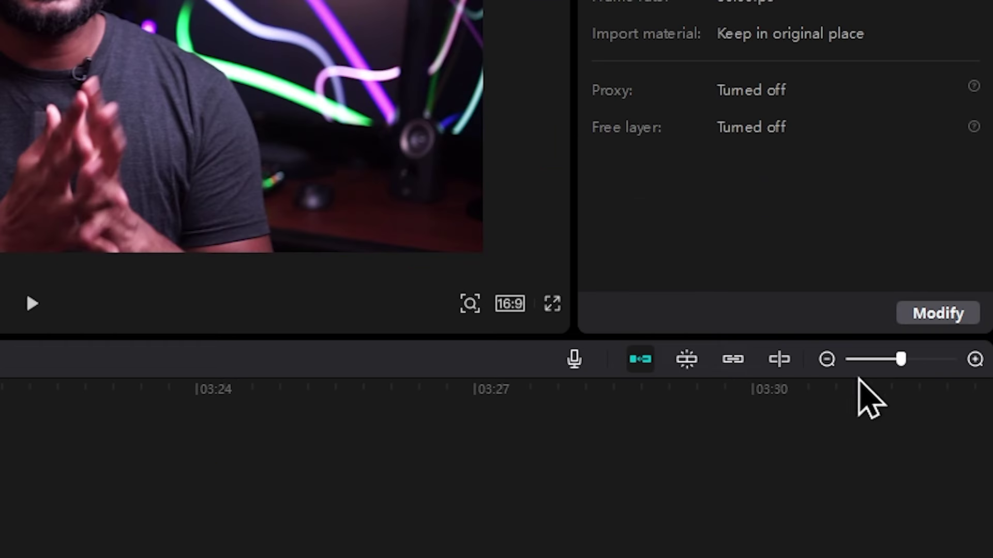
Step: Zoom the timeline out until the entire C0003.MP4 clip fits in view
{"action": "mouse_move", "coordinate": [899, 366]}
{"action": "left_mouse_down"}
{"action": "mouse_move", "coordinate": [872, 364]}
{"action": "mouse_move", "coordinate": [897, 366]}
{"action": "left_mouse_up"}
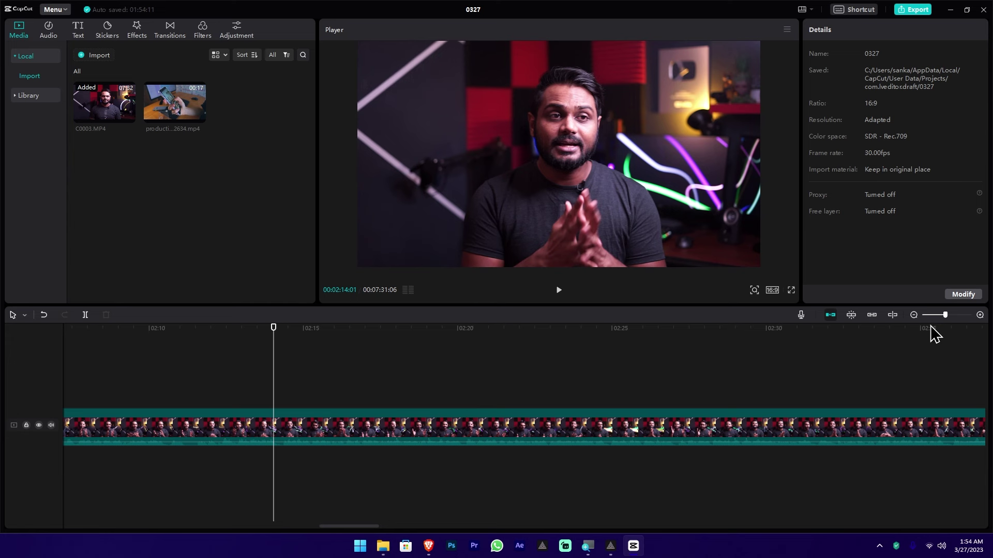
{"action": "left_click_drag", "start_coordinate": [944, 317], "coordinate": [908, 324]}
{"action": "left_click_drag", "start_coordinate": [434, 366], "coordinate": [41, 489]}
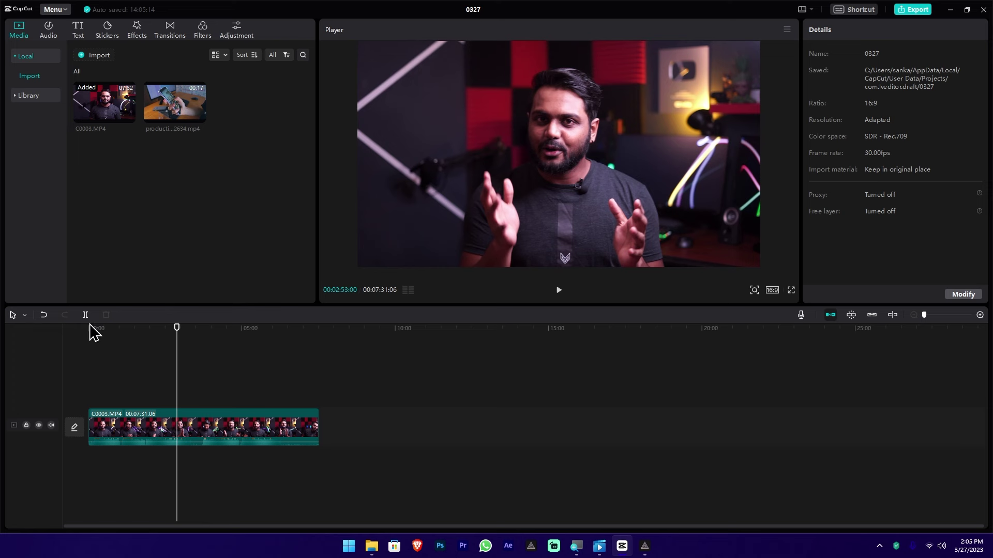
Step: Return the playhead to the start of the timeline and play the opening of the clip
{"action": "left_click", "coordinate": [171, 332]}
{"action": "left_click_drag", "start_coordinate": [171, 333], "coordinate": [67, 350]}
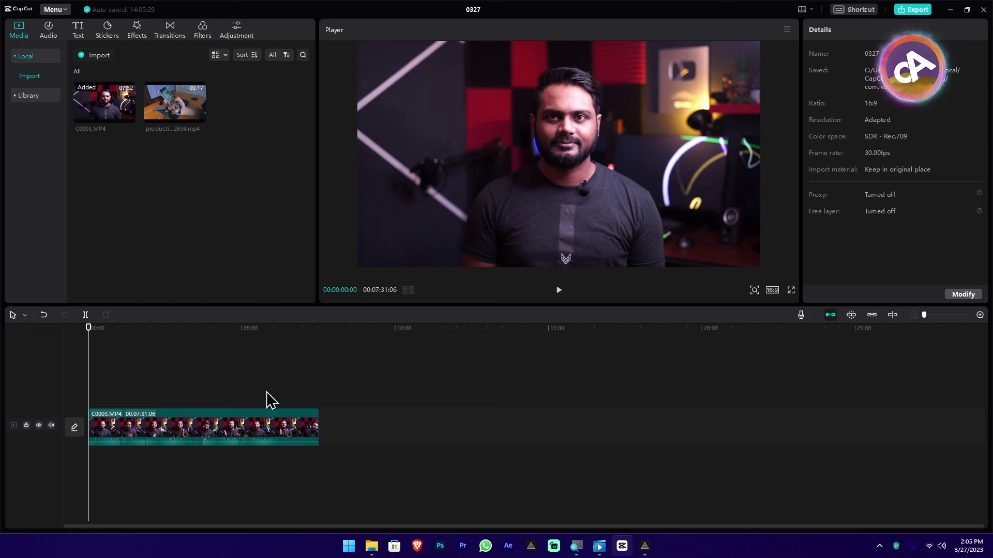
{"action": "left_click", "coordinate": [558, 290]}
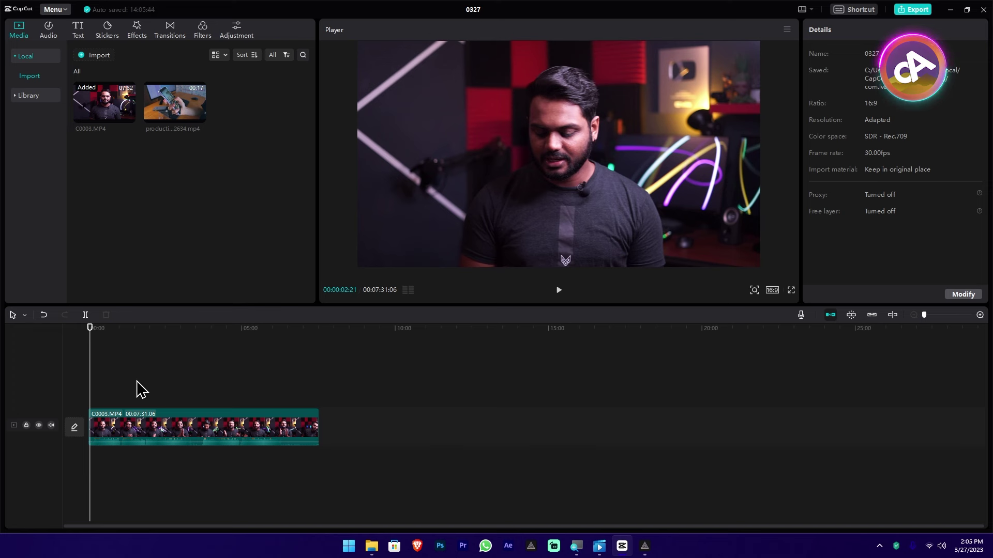
Step: Separate the audio from the C0003.MP4 clip onto its own track
{"action": "key", "text": "shift+z"}
{"action": "left_click", "coordinate": [145, 427]}
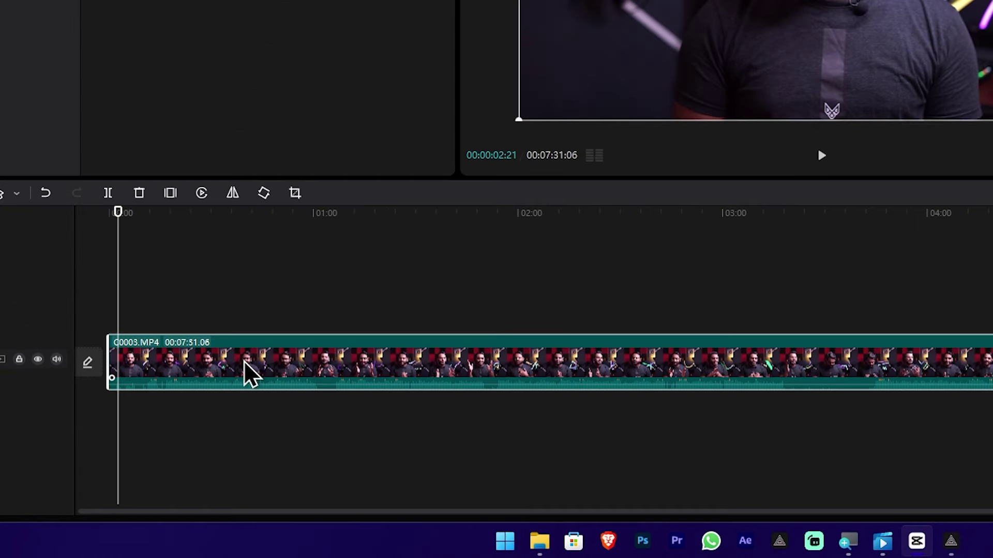
{"action": "right_click", "coordinate": [249, 374]}
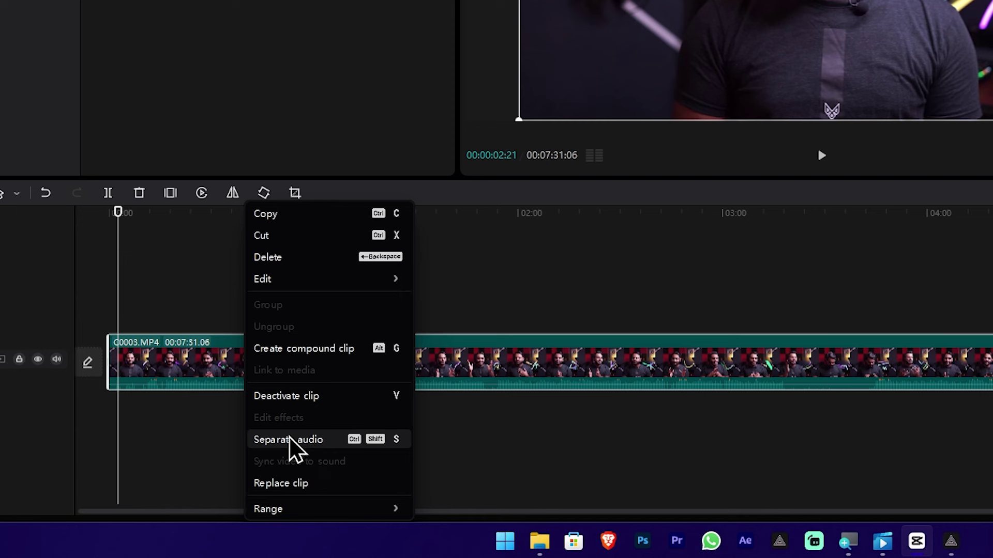
{"action": "left_click", "coordinate": [356, 443]}
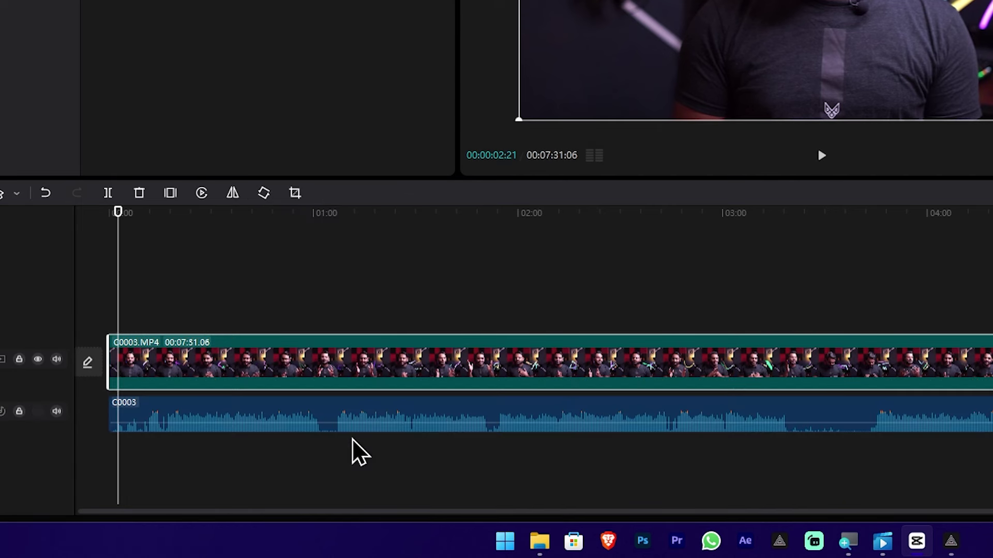
Step: Select the separated video and audio clips individually and together to examine how they are handled on the timeline
{"action": "left_click", "coordinate": [281, 402]}
{"action": "left_click", "coordinate": [310, 347]}
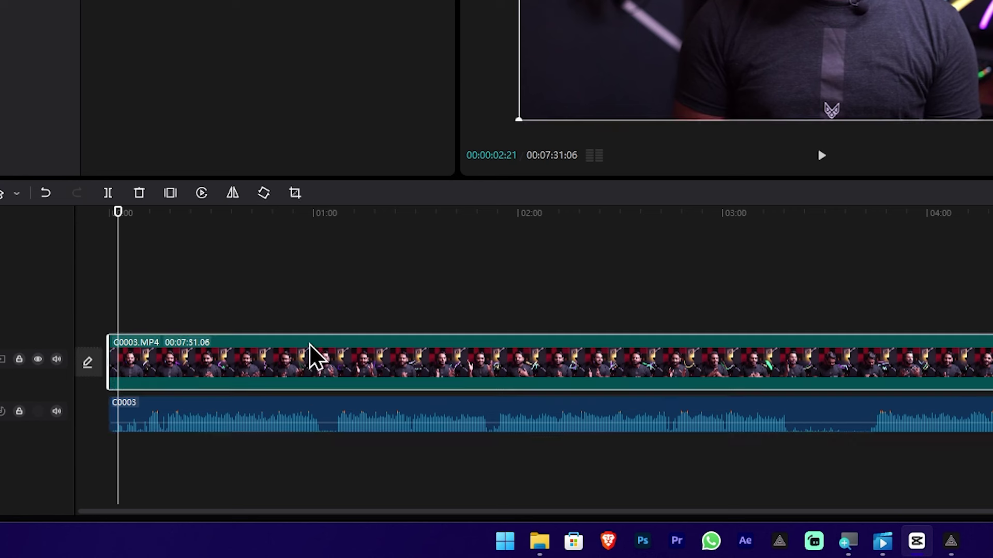
{"action": "left_click", "coordinate": [326, 409]}
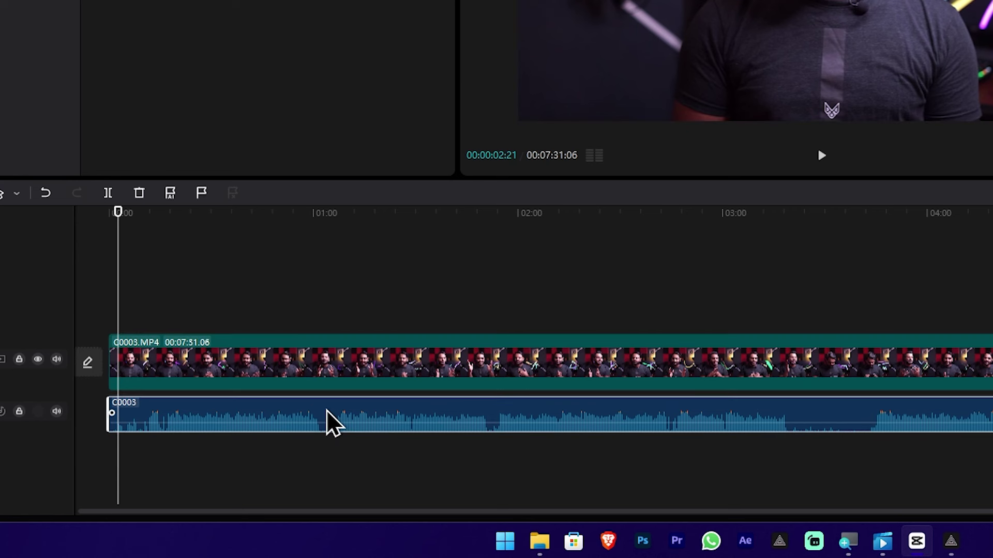
{"action": "mouse_move", "coordinate": [347, 429]}
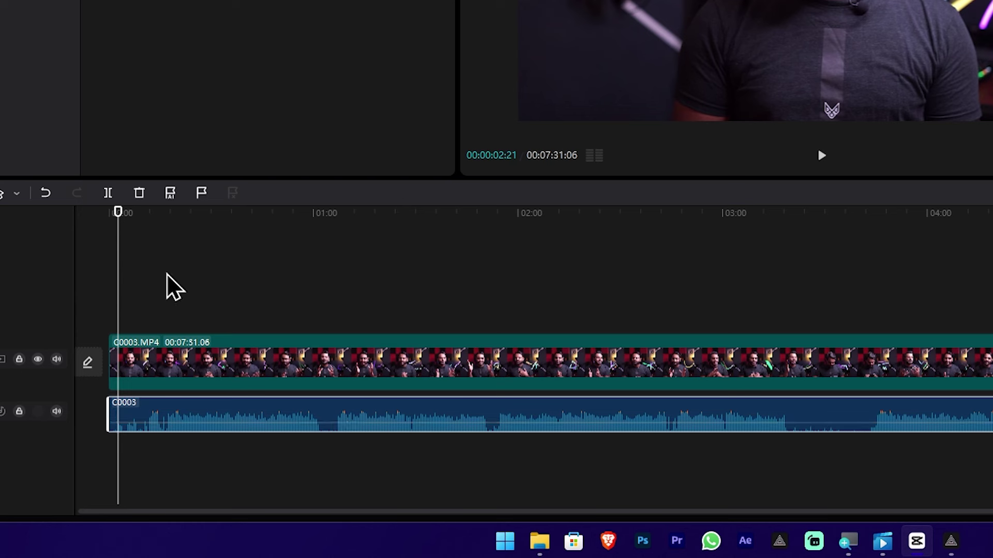
{"action": "left_click_drag", "start_coordinate": [209, 282], "coordinate": [339, 470]}
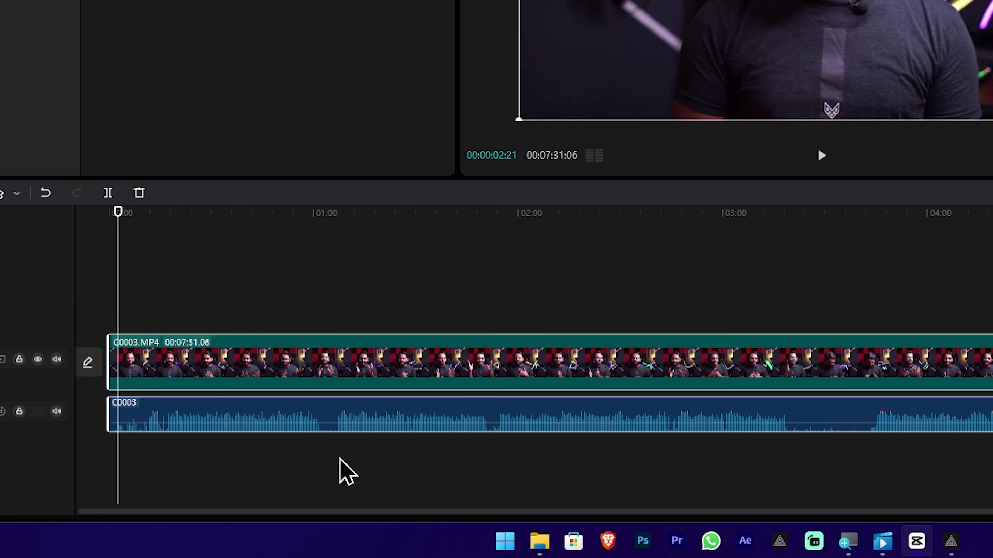
{"action": "left_click", "coordinate": [290, 455]}
{"action": "left_click", "coordinate": [311, 413]}
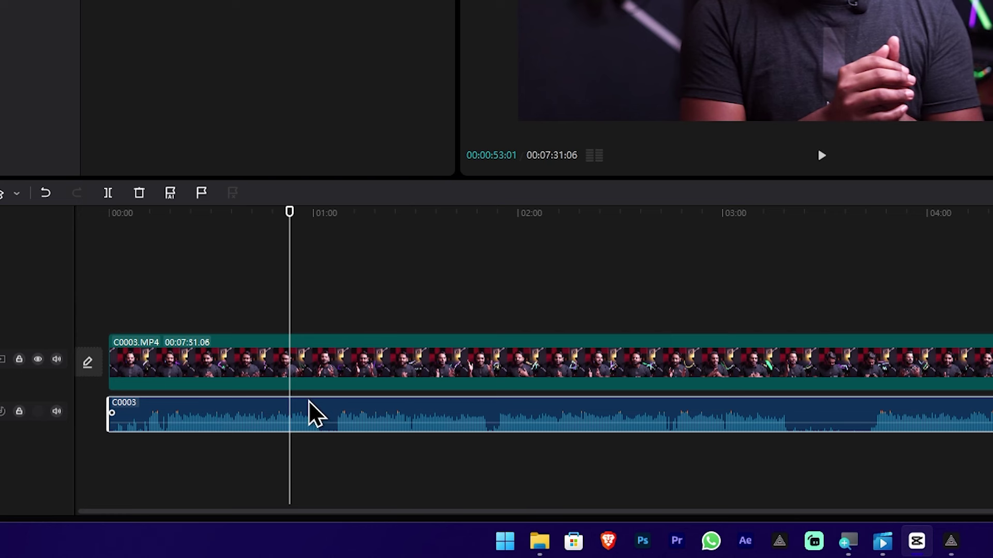
{"action": "left_click", "coordinate": [334, 385]}
{"action": "mouse_move", "coordinate": [322, 427]}
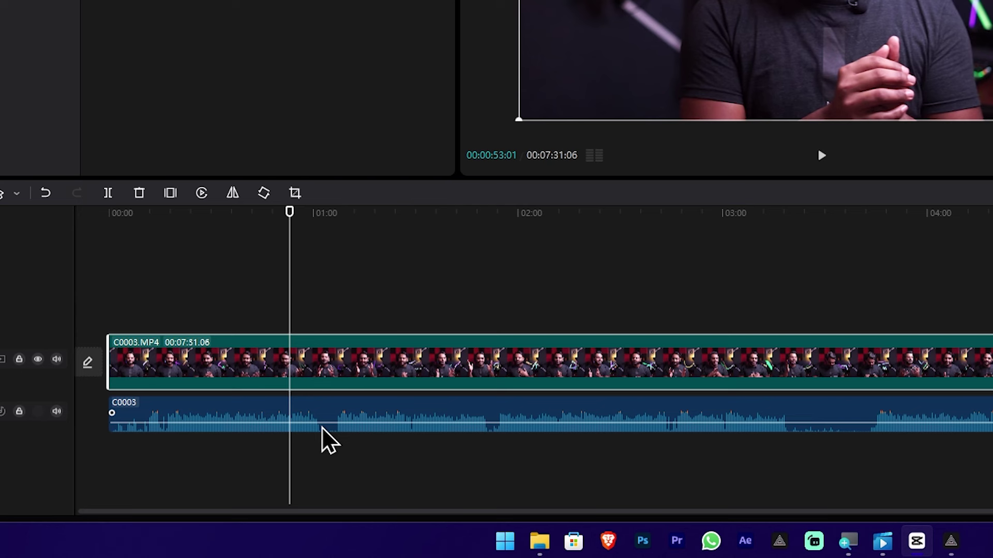
Step: Undo the audio separation of the C0003.MP4 clip
{"action": "key", "text": "ctrl+z"}
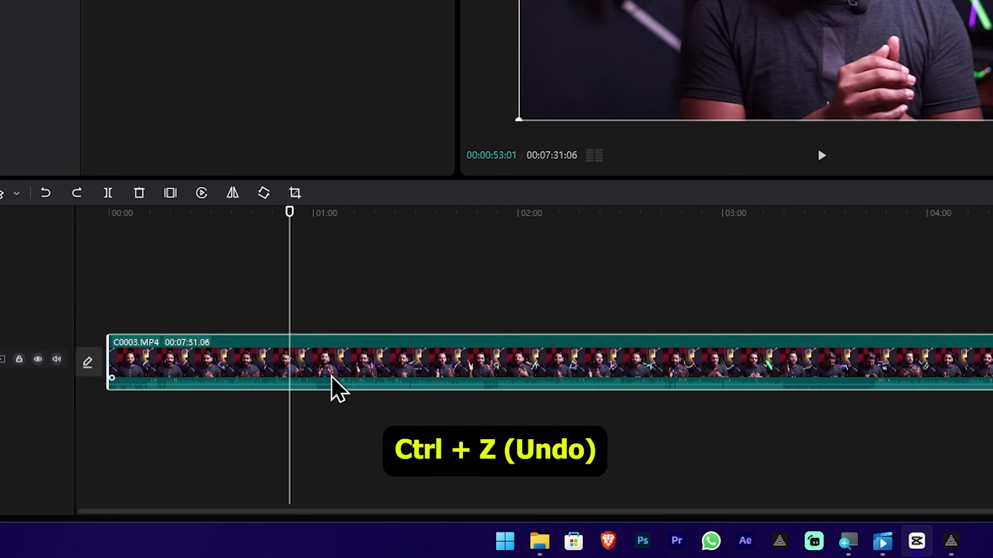
{"action": "mouse_move", "coordinate": [303, 391]}
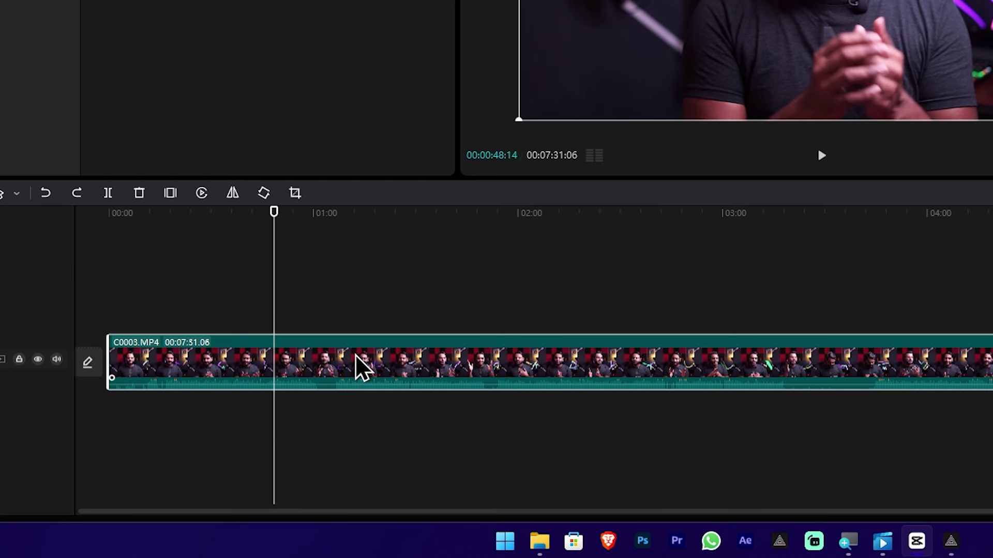
Step: Select the C0003.MP4 clip and look through its video, audio, speed and animation properties
{"action": "left_click", "coordinate": [379, 296]}
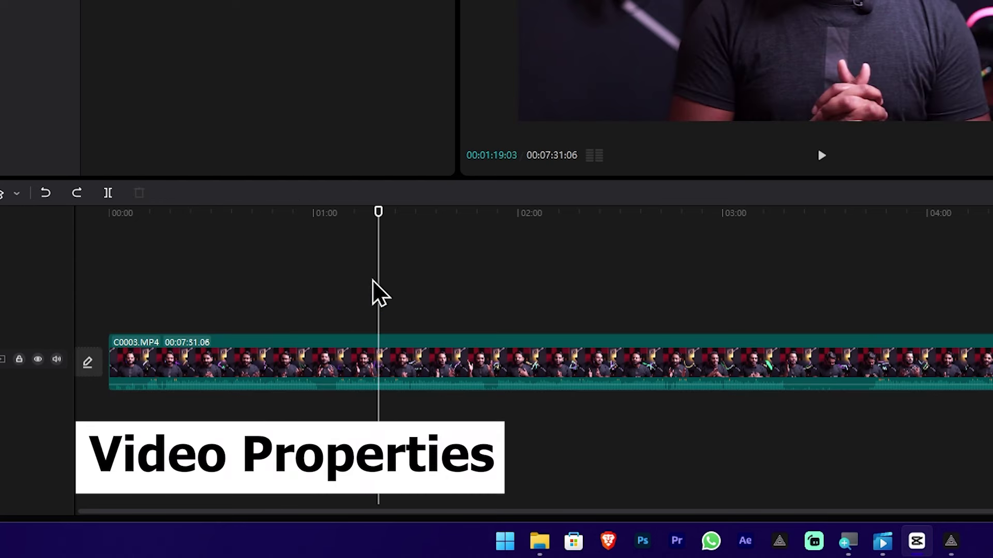
{"action": "left_click", "coordinate": [341, 356]}
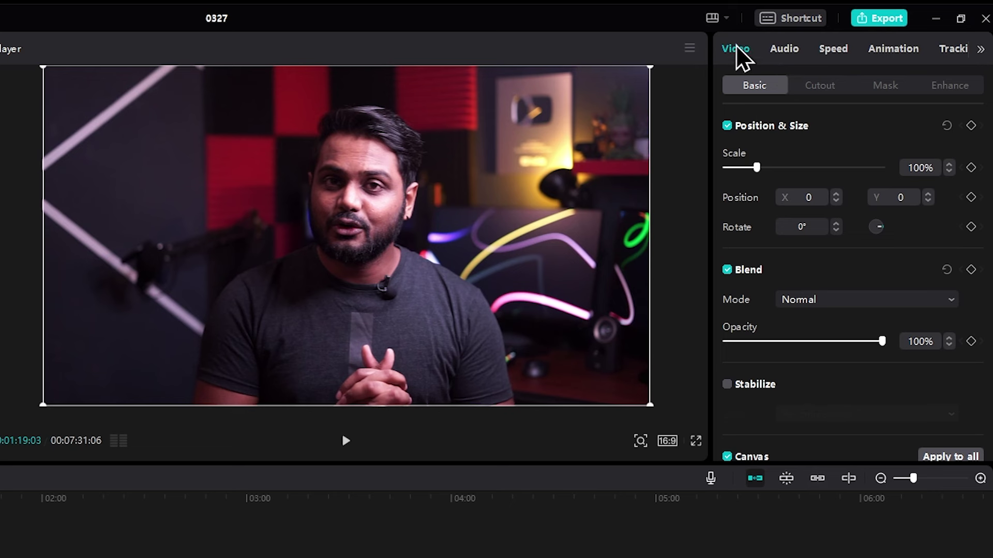
{"action": "left_click", "coordinate": [793, 49]}
{"action": "left_click", "coordinate": [835, 49]}
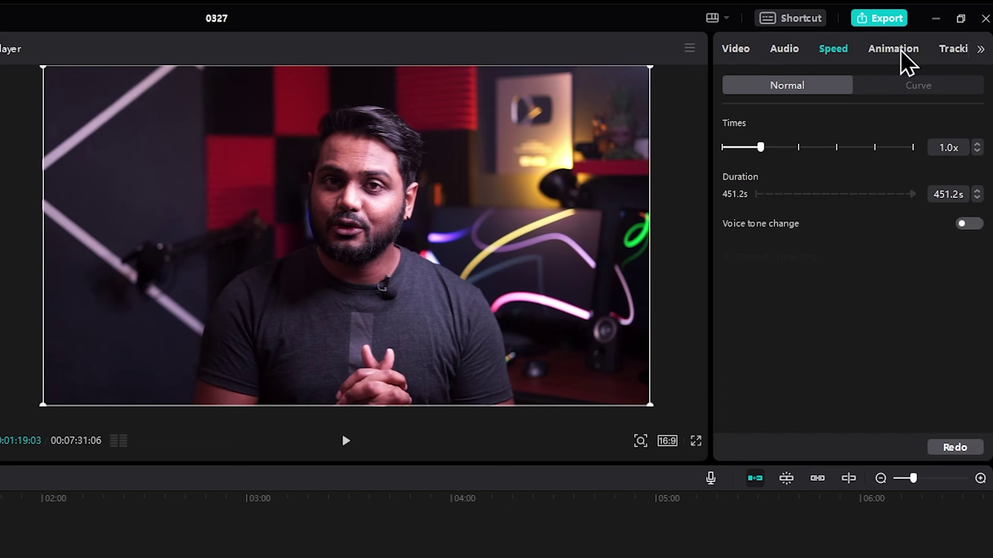
{"action": "left_click", "coordinate": [900, 50]}
{"action": "left_click", "coordinate": [738, 52]}
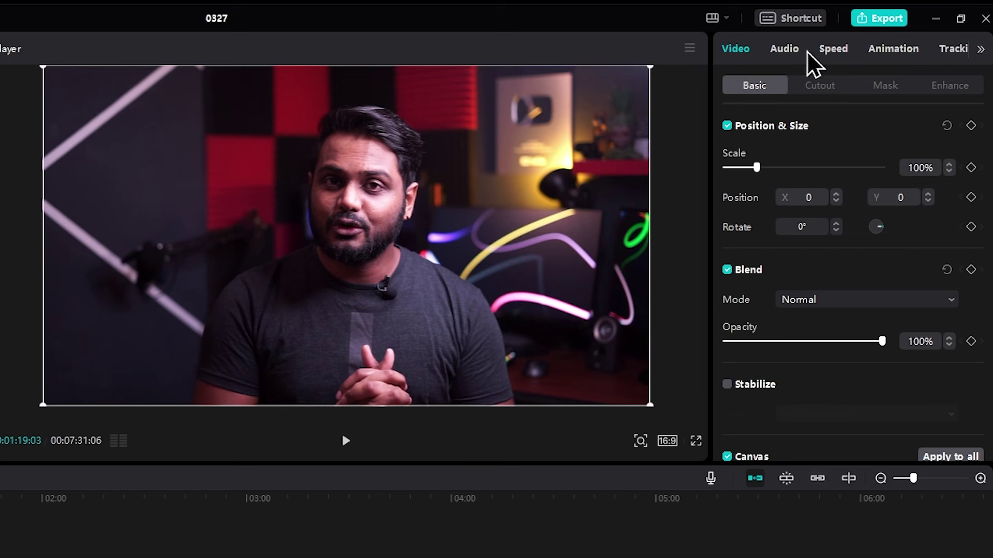
Step: Mute the C0003.MP4 clip by lowering its audio volume to -∞ dB
{"action": "left_click", "coordinate": [786, 51]}
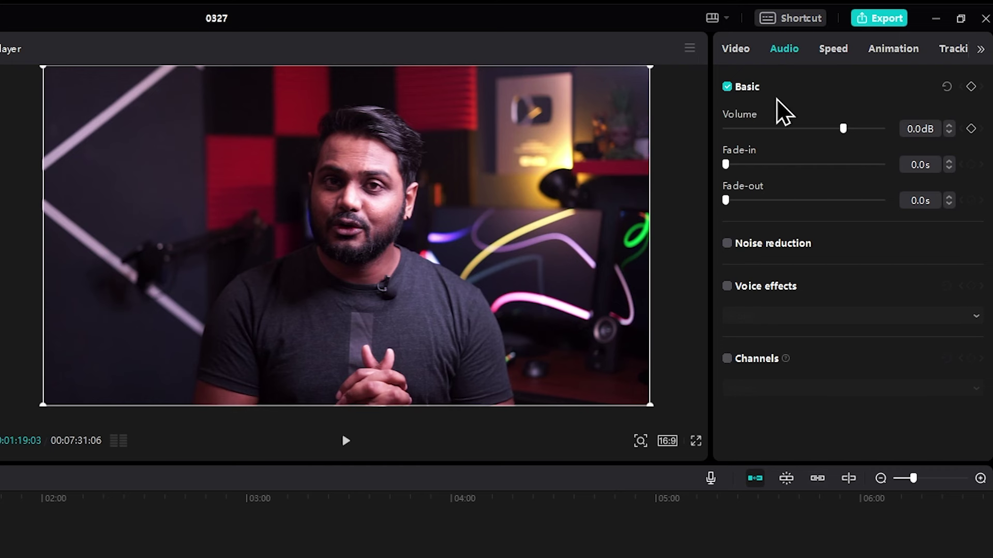
{"action": "left_click_drag", "start_coordinate": [844, 129], "coordinate": [704, 151]}
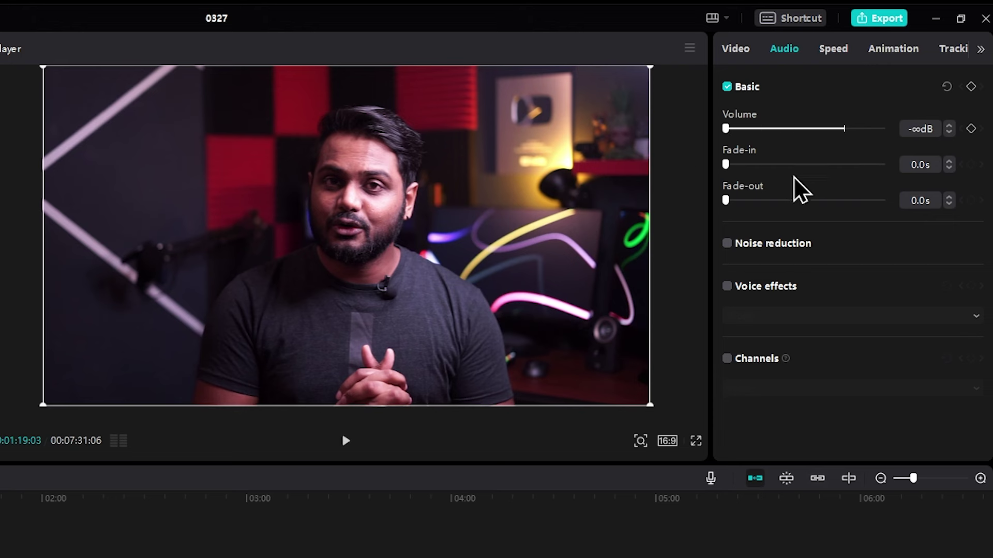
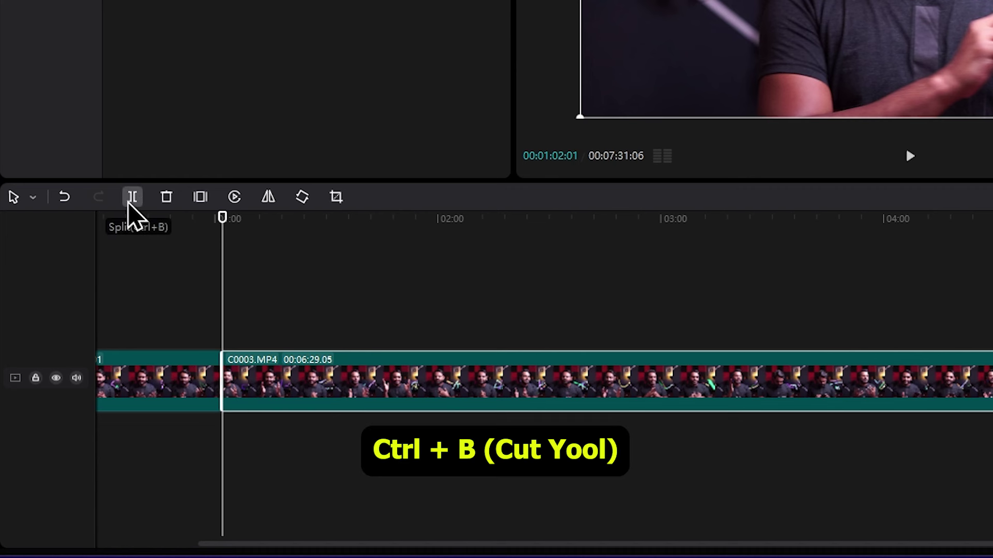
Step: Undo the split at 00:01:02:01, split the clip there again, and make a second split at 00:01:34:29
{"action": "key", "text": "ctrl+z"}
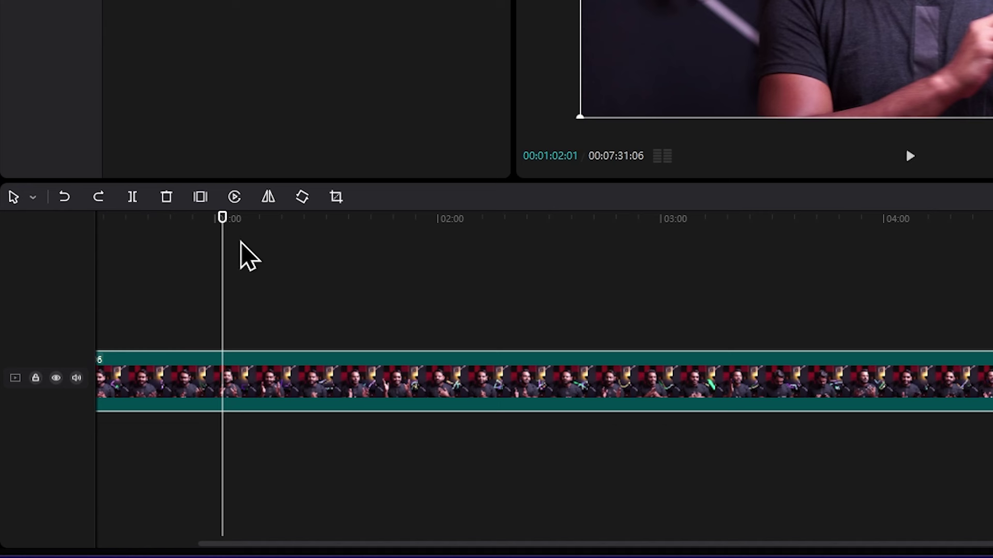
{"action": "key", "text": "ctrl+b"}
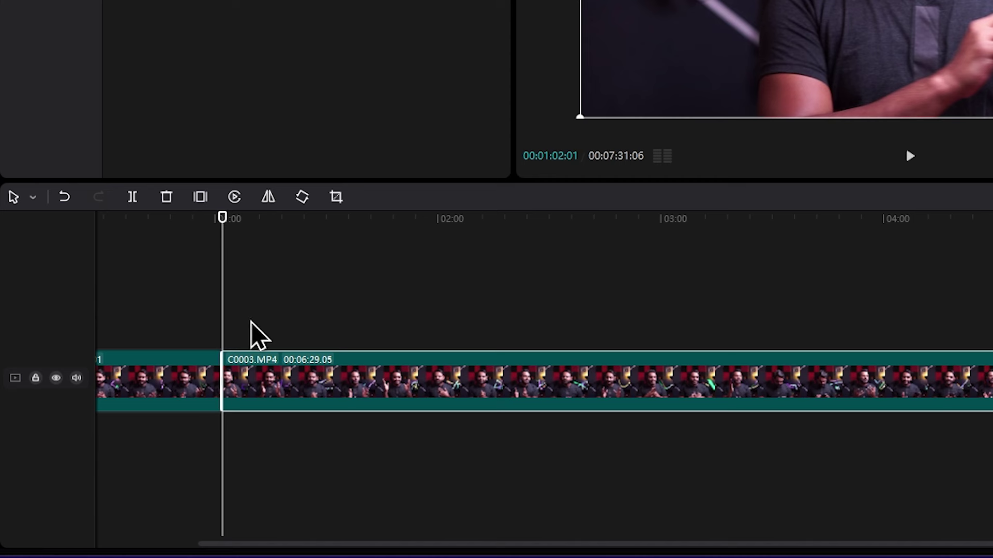
{"action": "left_click_drag", "start_coordinate": [222, 220], "coordinate": [343, 233]}
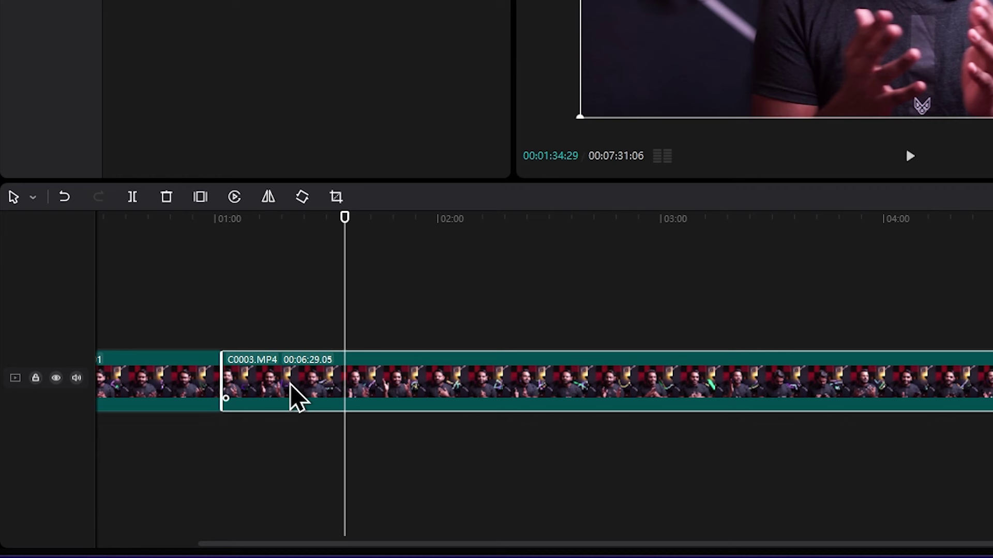
{"action": "key", "text": "ctrl+b"}
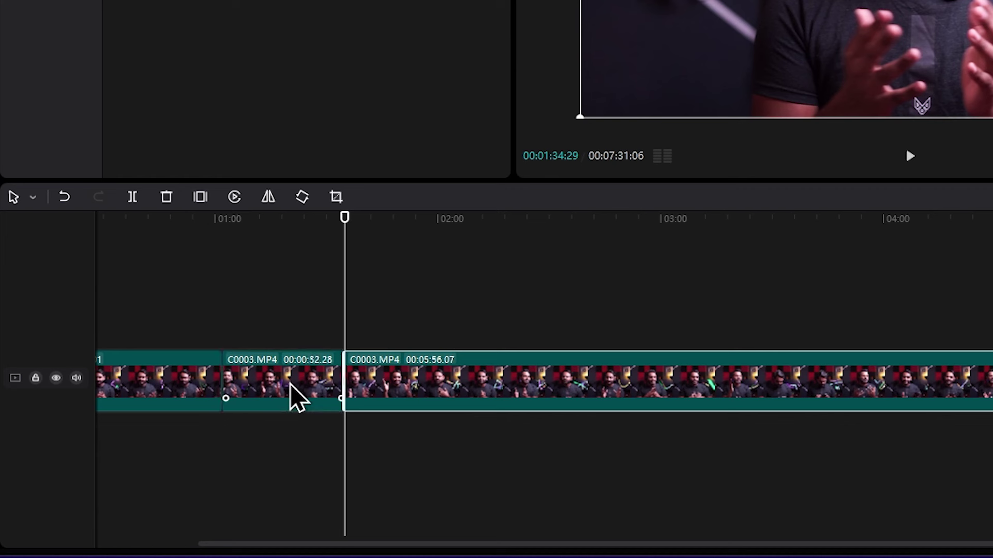
Step: Try deleting the segment between the two cuts and sliding the following clip back over the gap, and undo both changes
{"action": "left_click", "coordinate": [288, 369]}
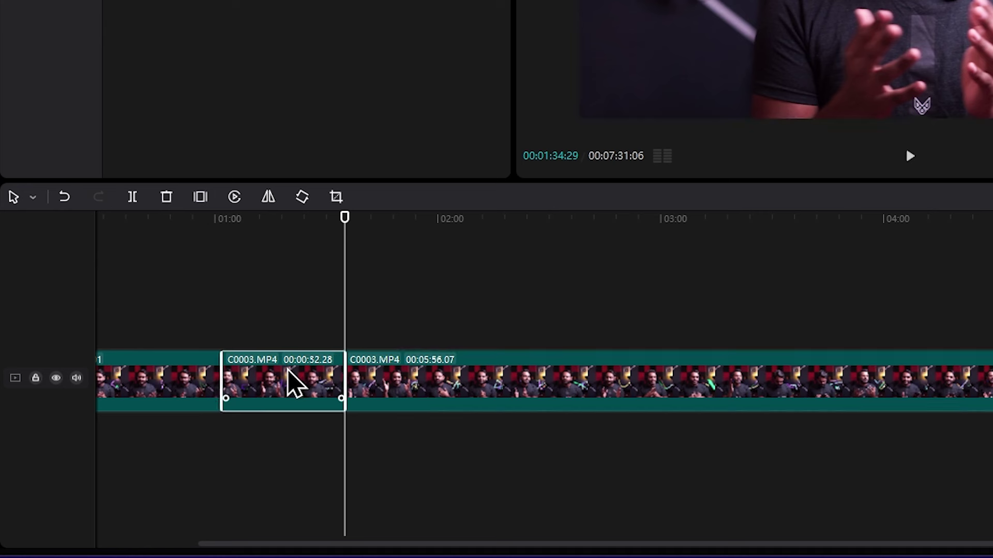
{"action": "key", "text": "Delete"}
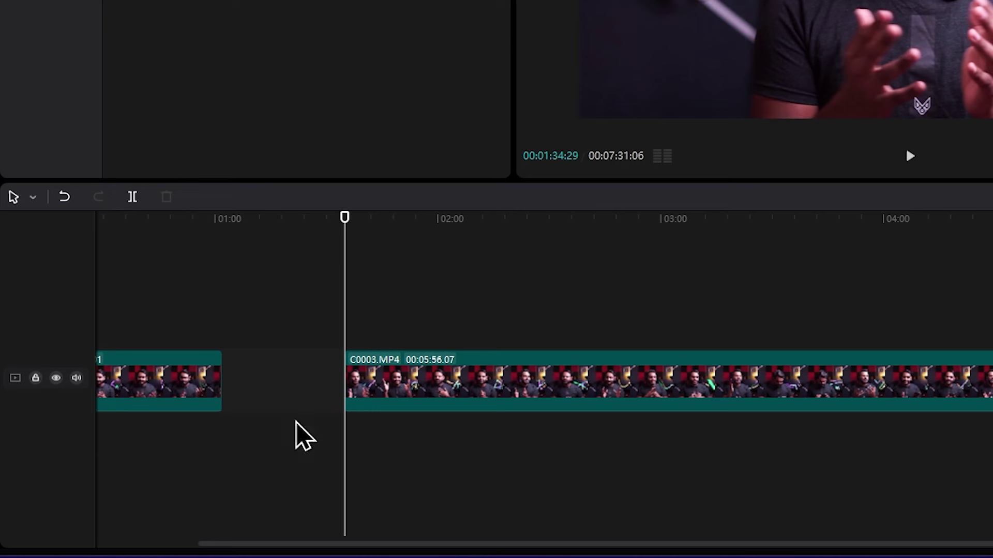
{"action": "key", "text": "ctrl+z"}
{"action": "left_click_drag", "start_coordinate": [323, 292], "coordinate": [478, 467]}
{"action": "left_click_drag", "start_coordinate": [425, 397], "coordinate": [302, 401]}
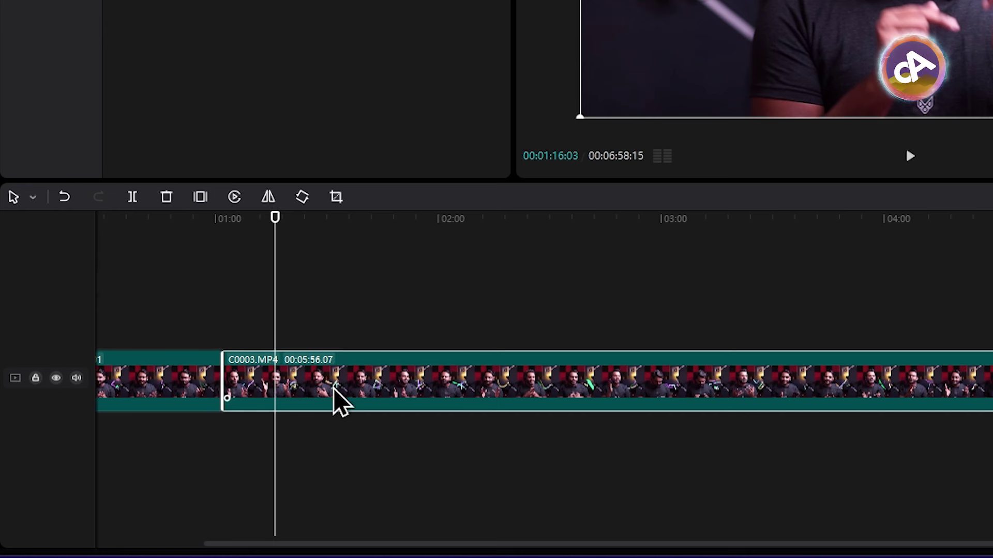
{"action": "key", "text": "ctrl+z"}
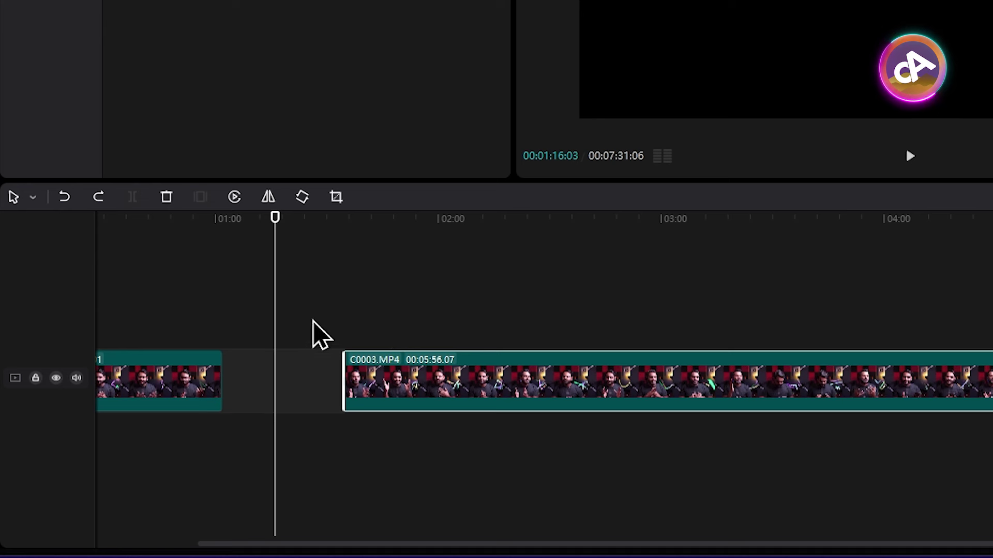
{"action": "key", "text": "ctrl+z"}
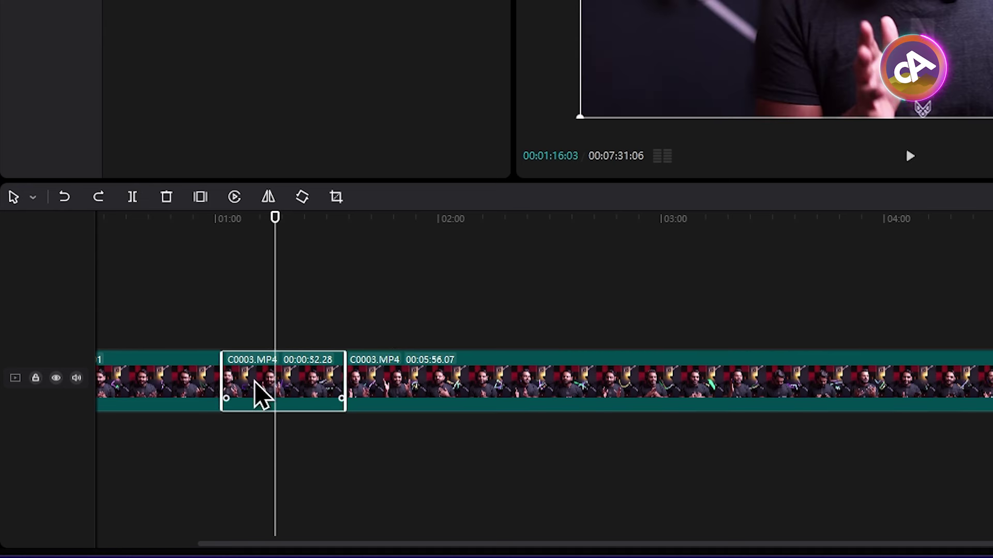
Step: Repeat the deletion of the segment between the cuts with manual gap closing, and undo it again
{"action": "mouse_move", "coordinate": [282, 398]}
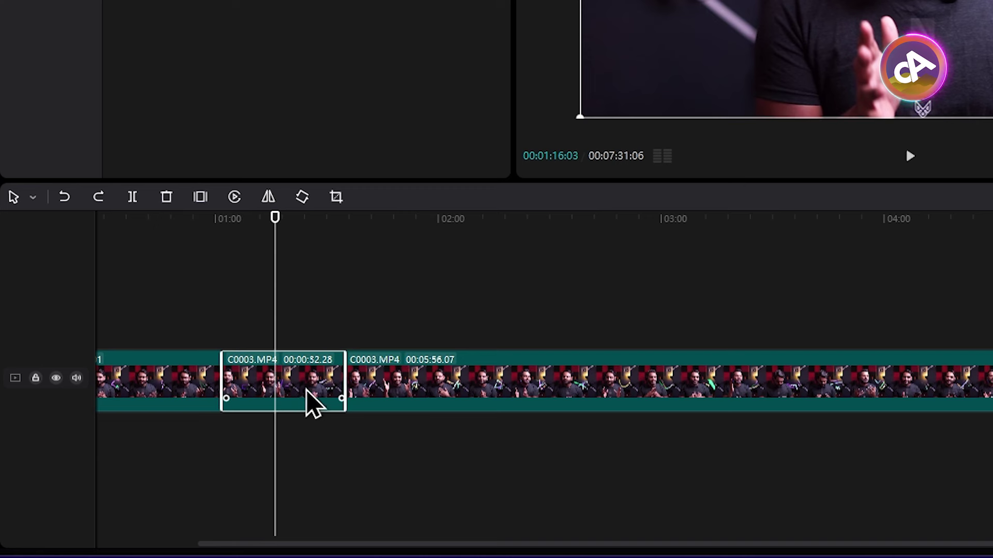
{"action": "key", "text": "Delete"}
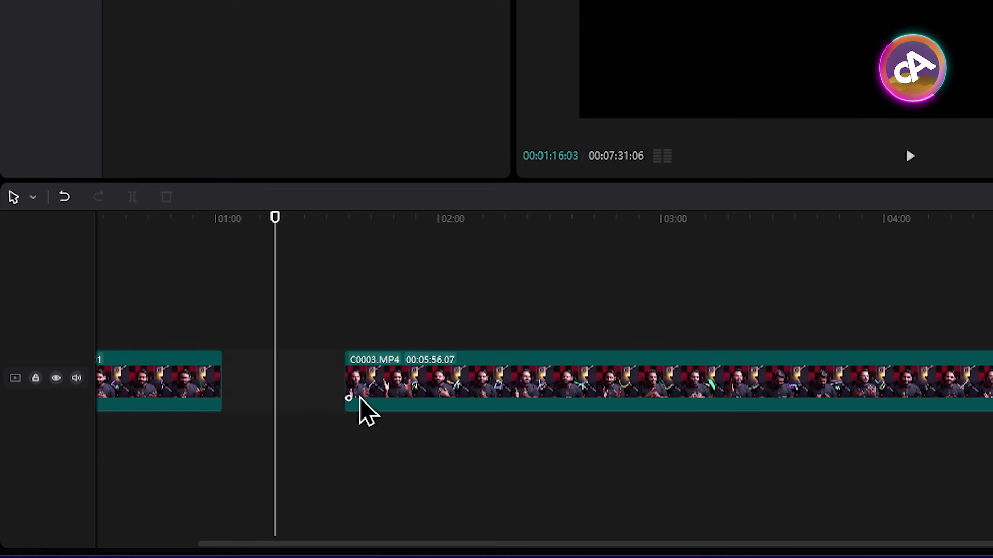
{"action": "left_click_drag", "start_coordinate": [409, 404], "coordinate": [290, 400]}
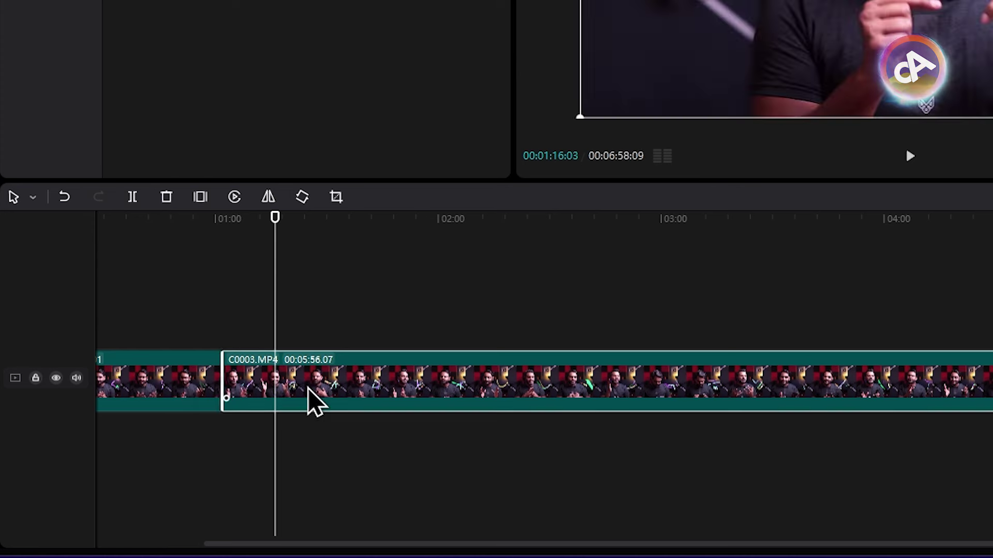
{"action": "key", "text": "ctrl+z"}
{"action": "key", "text": "ctrl+z"}
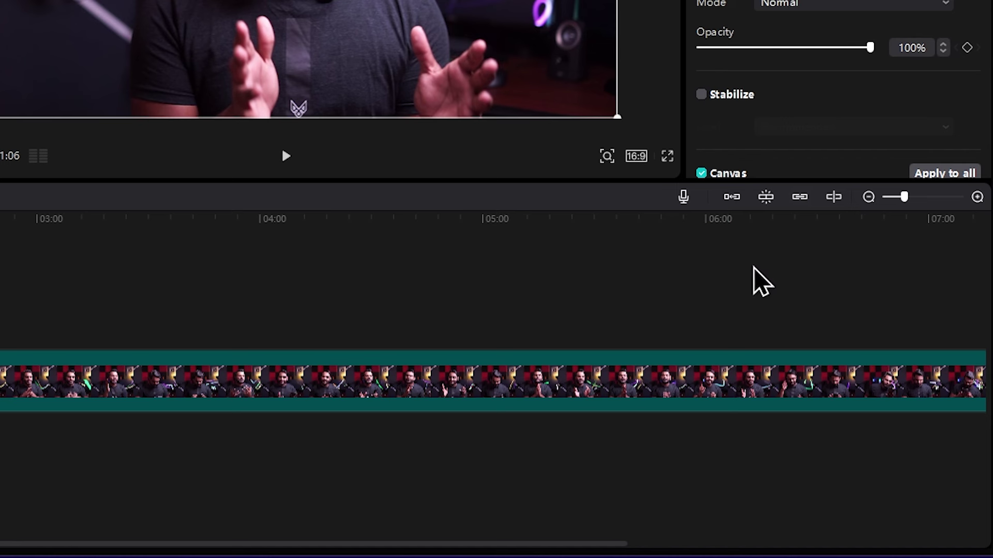
Step: Turn on the main track magnet and delete the segment between the 00:01:02:01 and 00:01:34:29 cuts
{"action": "left_click", "coordinate": [731, 197]}
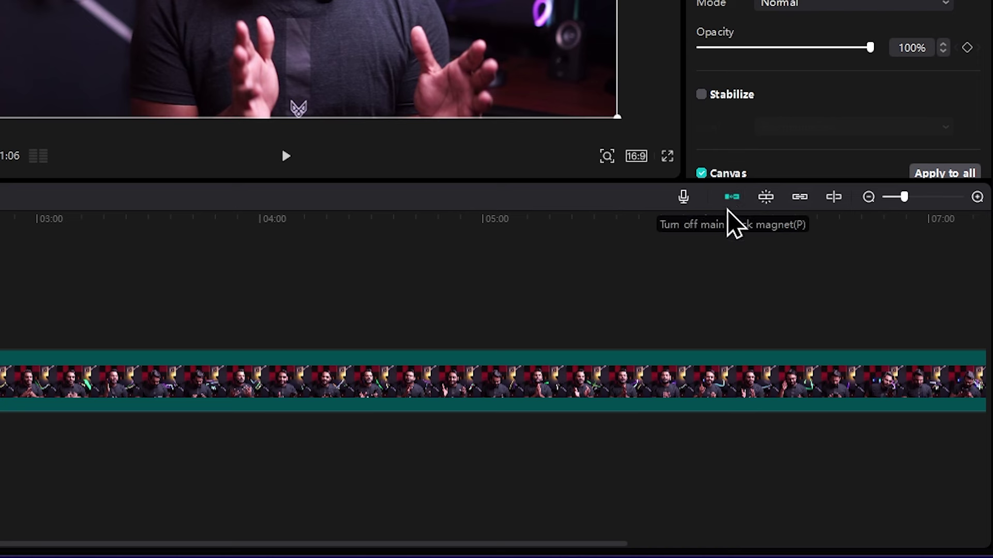
{"action": "left_click", "coordinate": [287, 380]}
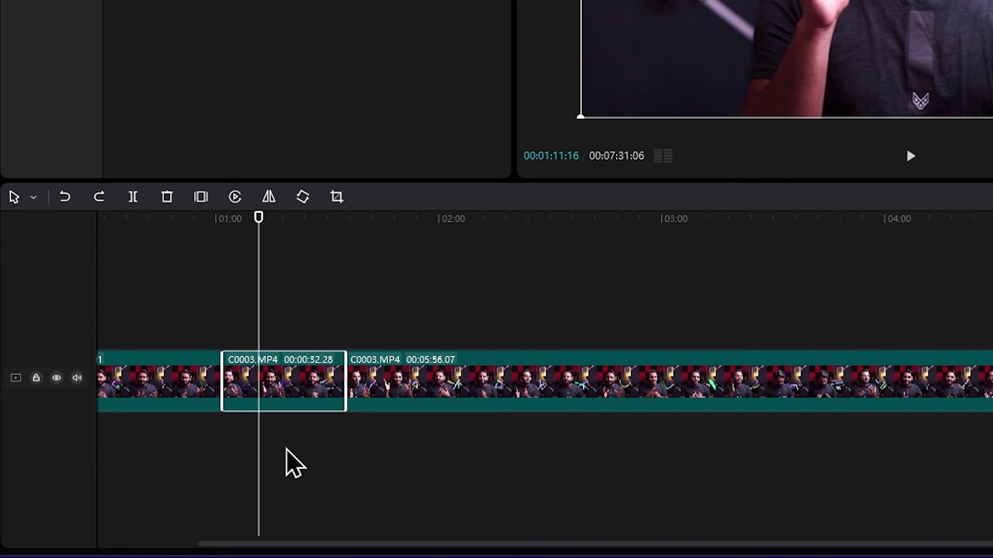
{"action": "key", "text": "Delete"}
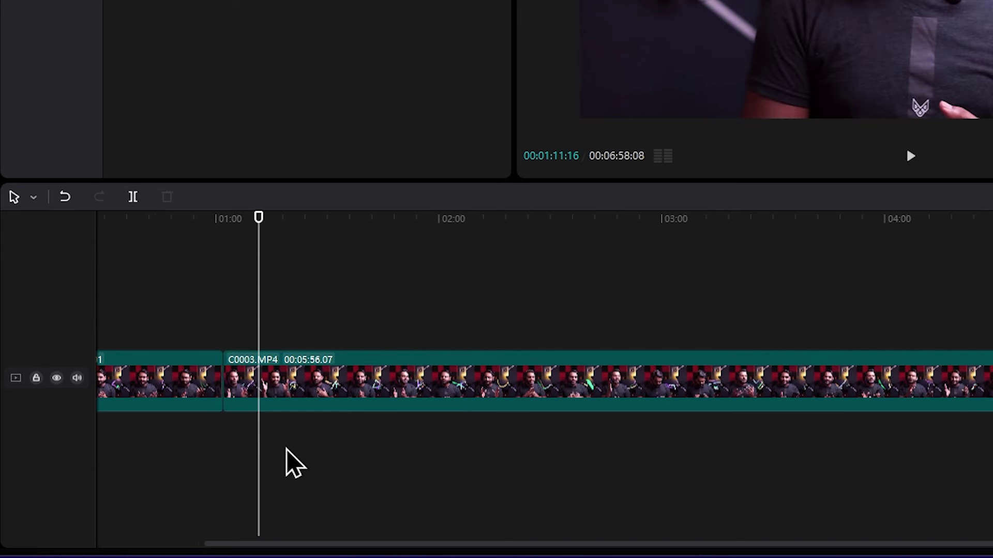
Step: Cut out the section from 00:02:27:27 to 00:03:15:06 by splitting the clip at both times and deleting the middle segment
{"action": "left_click", "coordinate": [298, 310]}
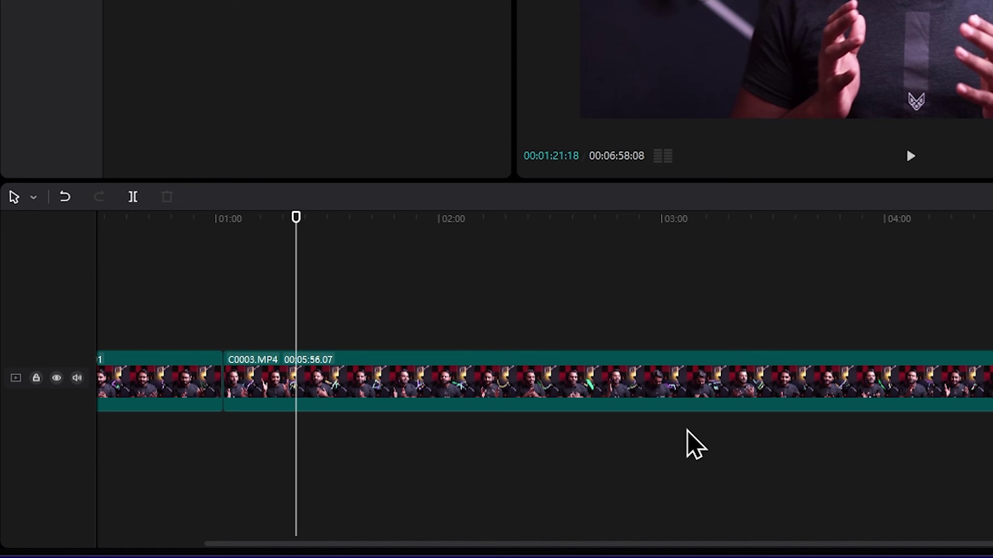
{"action": "left_click", "coordinate": [542, 218]}
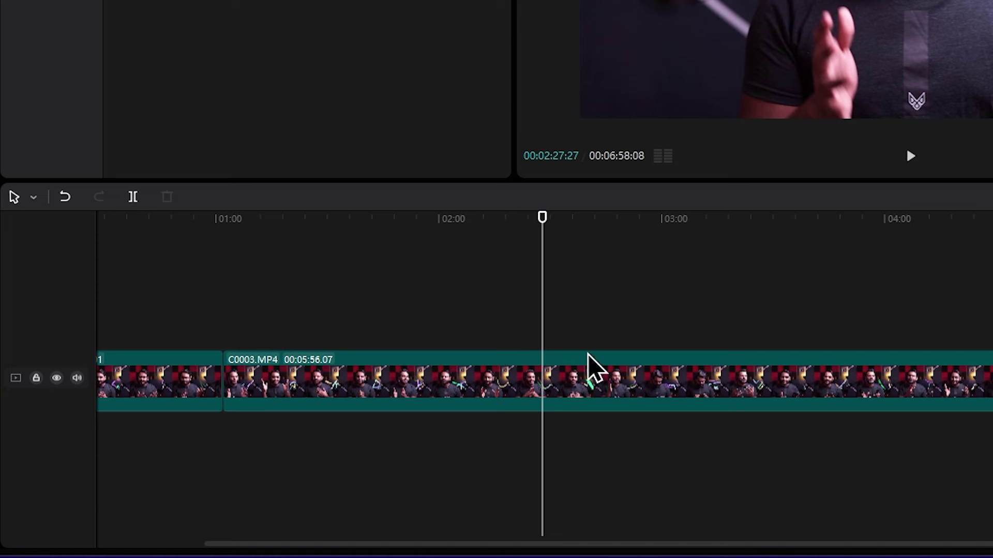
{"action": "left_click", "coordinate": [580, 398]}
{"action": "key", "text": "ctrl+b"}
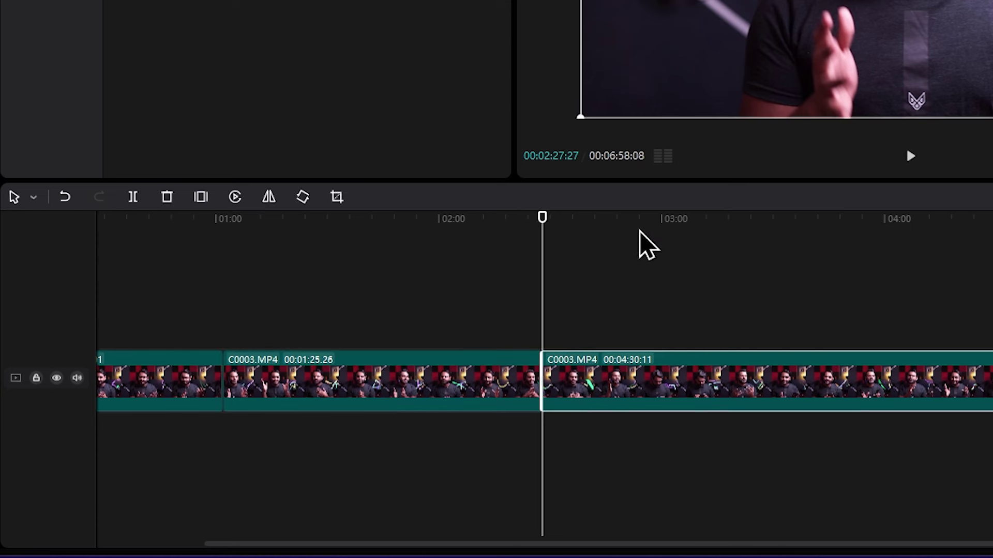
{"action": "left_click_drag", "start_coordinate": [618, 228], "coordinate": [716, 244]}
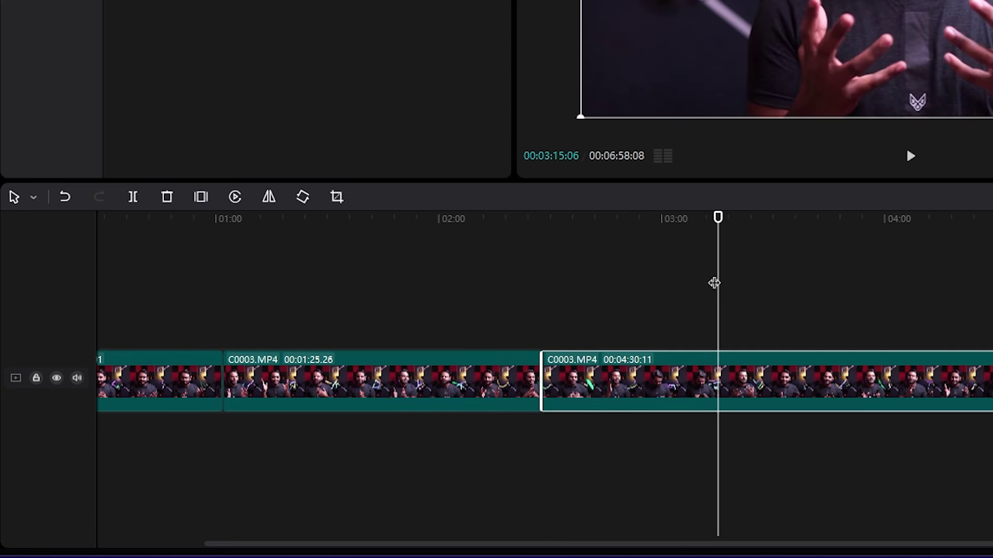
{"action": "key", "text": "ctrl+b"}
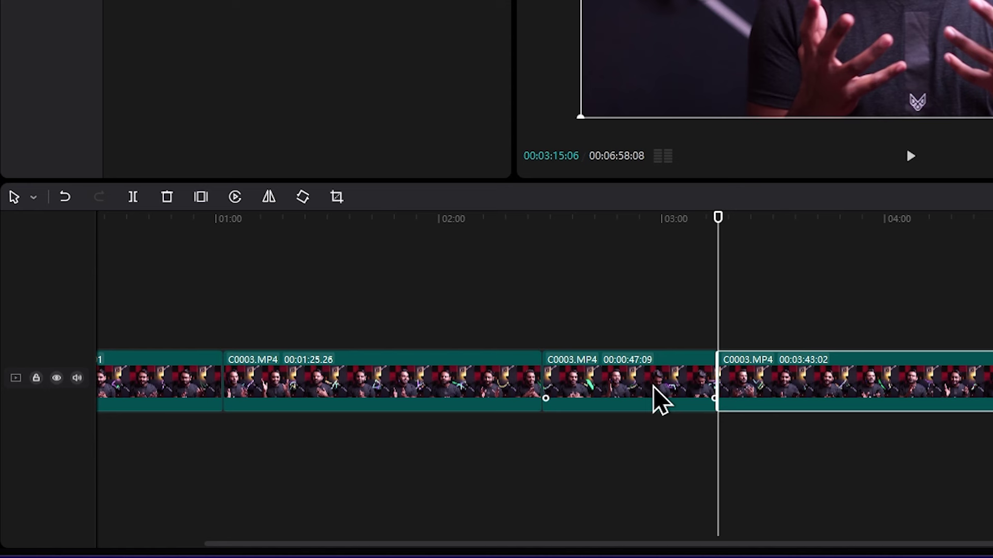
{"action": "left_click", "coordinate": [654, 401]}
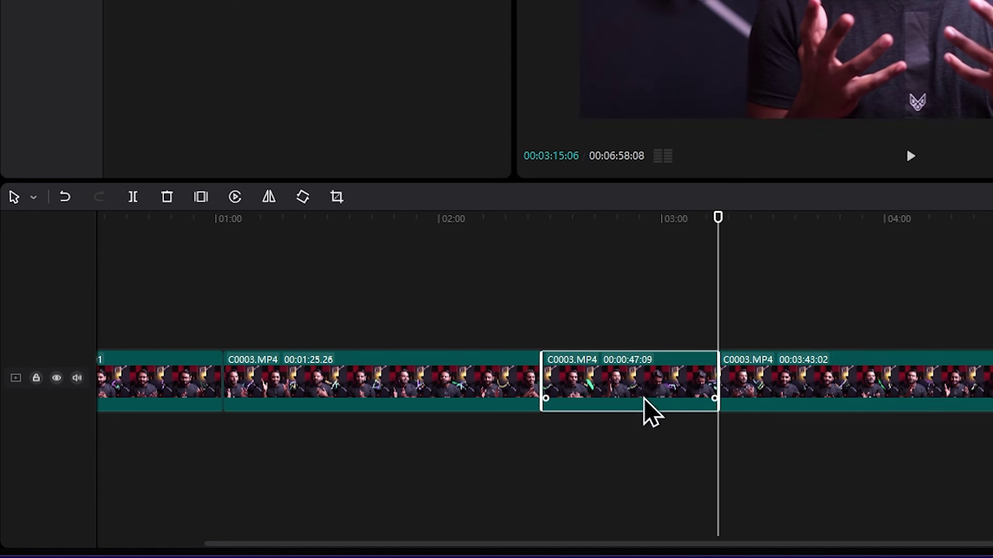
{"action": "key", "text": "Delete"}
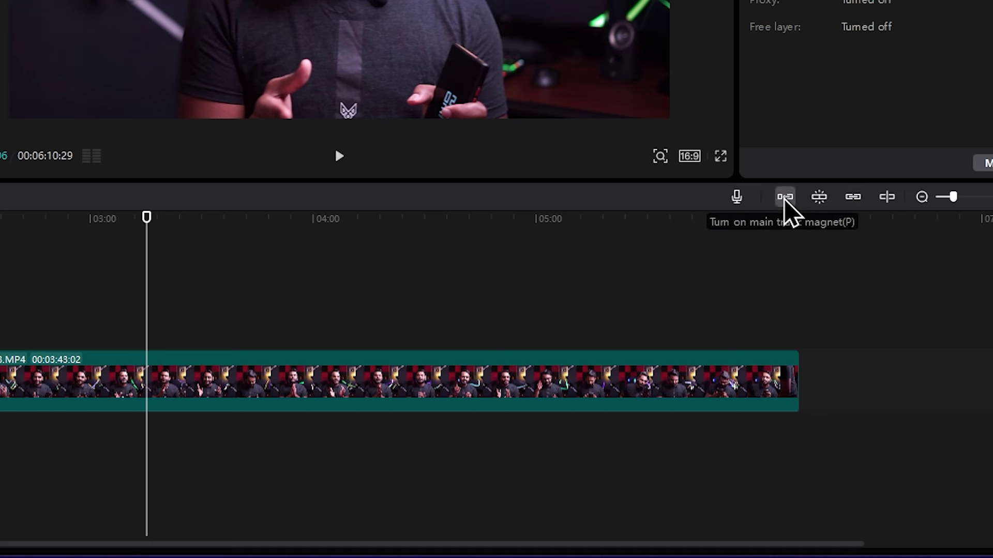
Step: With the main track magnet off, split the last clip at 00:03:25:28 and 00:04:00:00 and delete the segment between
{"action": "left_click_drag", "start_coordinate": [146, 230], "coordinate": [134, 236]}
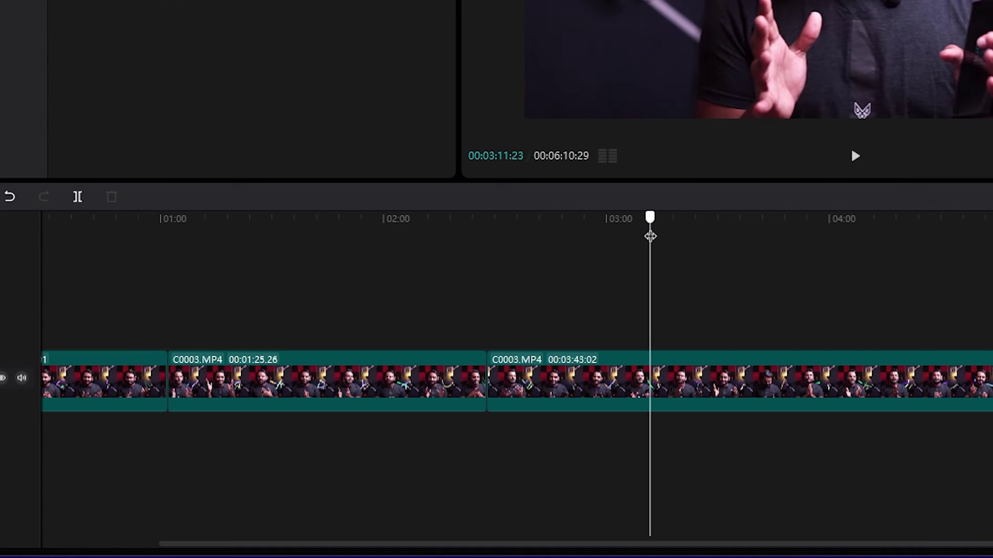
{"action": "left_click_drag", "start_coordinate": [649, 236], "coordinate": [591, 236]}
{"action": "left_click_drag", "start_coordinate": [698, 222], "coordinate": [702, 230]}
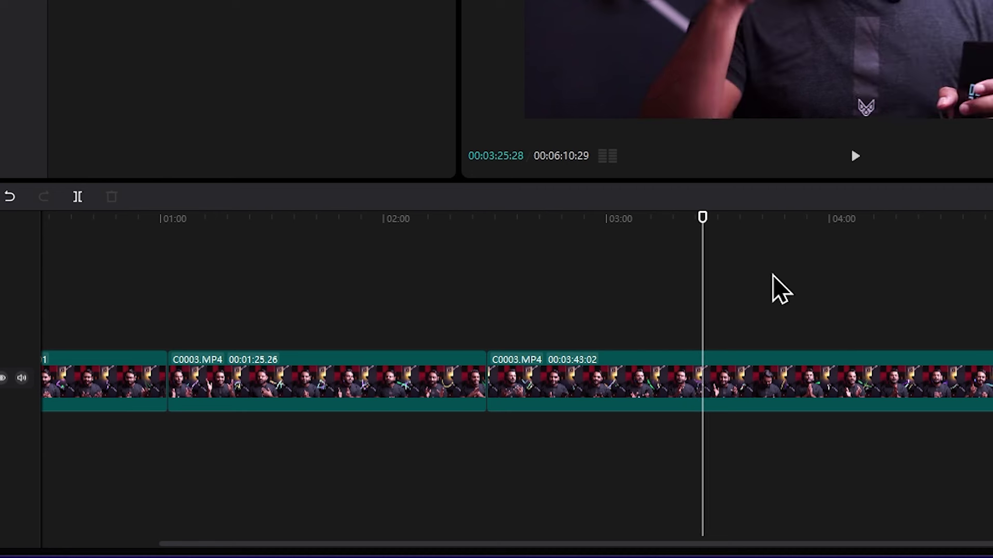
{"action": "left_click", "coordinate": [773, 368]}
{"action": "key", "text": "ctrl+b"}
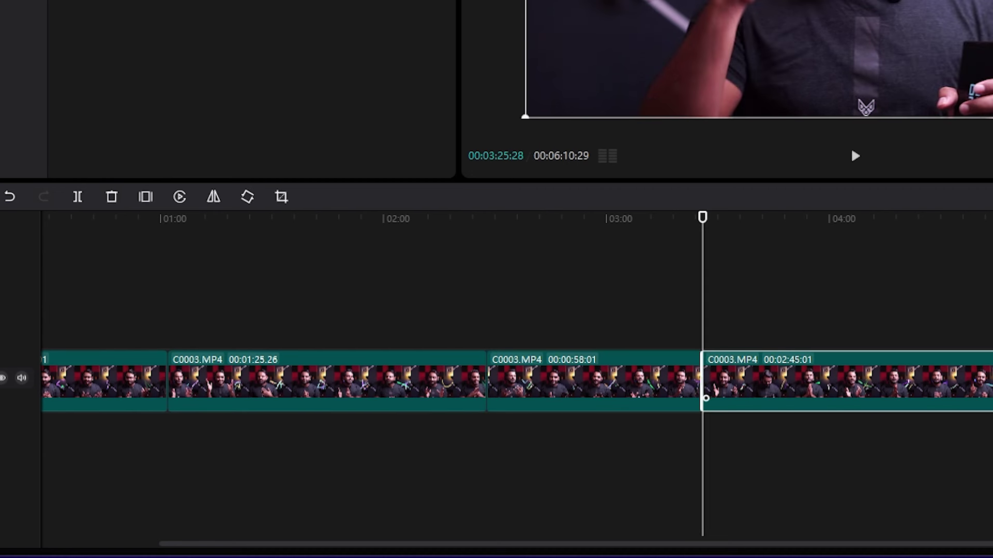
{"action": "left_click", "coordinate": [828, 220]}
{"action": "key", "text": "ctrl+b"}
{"action": "left_click", "coordinate": [808, 386]}
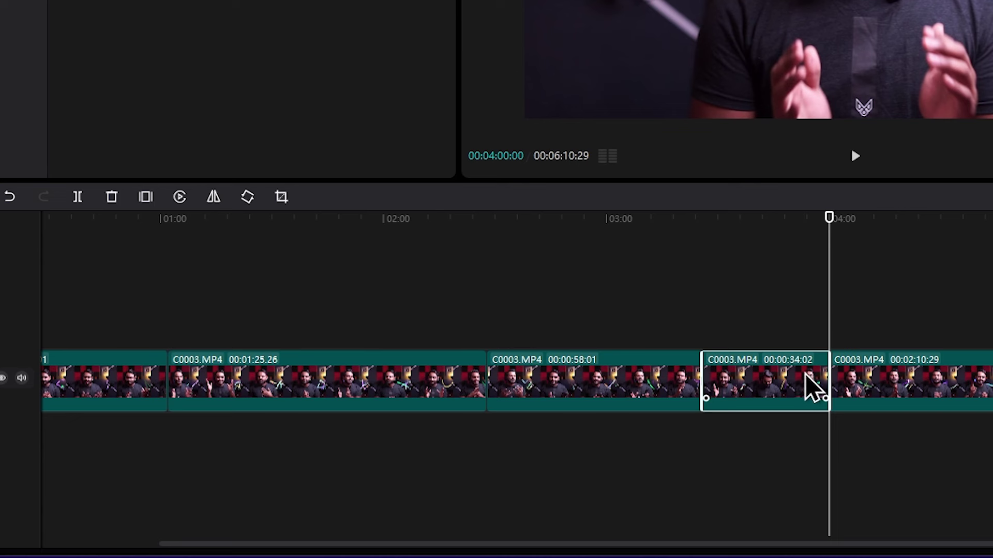
{"action": "key", "text": "Delete"}
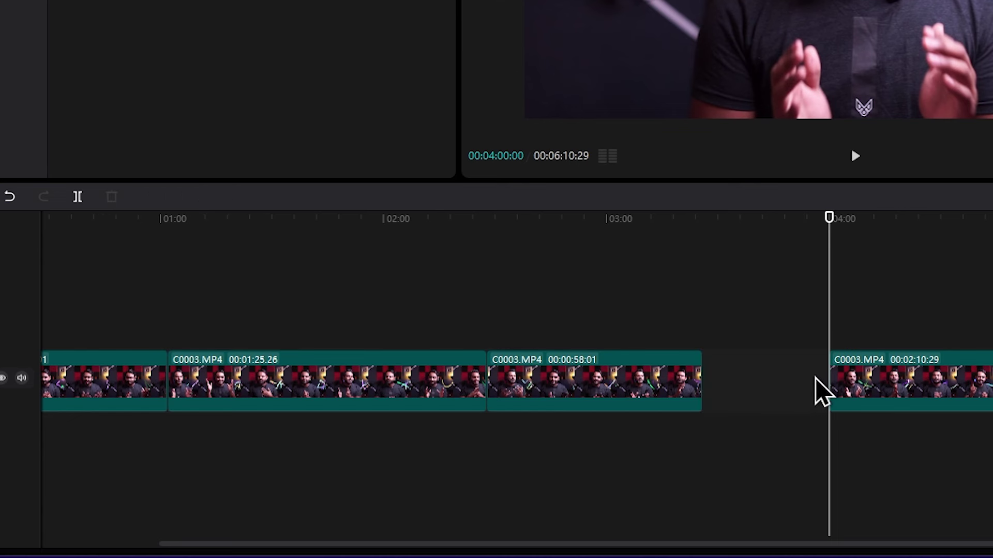
Step: Move the last clip back to the preceding clip to close the gap manually, and undo the move
{"action": "left_click", "coordinate": [893, 380]}
{"action": "left_click_drag", "start_coordinate": [926, 394], "coordinate": [809, 399]}
{"action": "key", "text": "ctrl+z"}
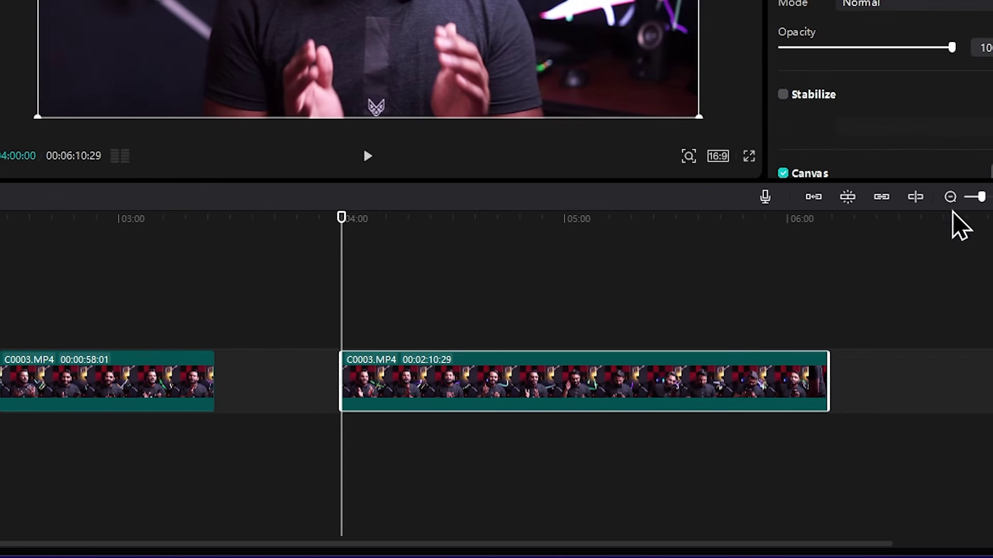
Step: Turn on the main track magnet and snap the last clip against the preceding clip to close the gap
{"action": "left_click", "coordinate": [845, 197]}
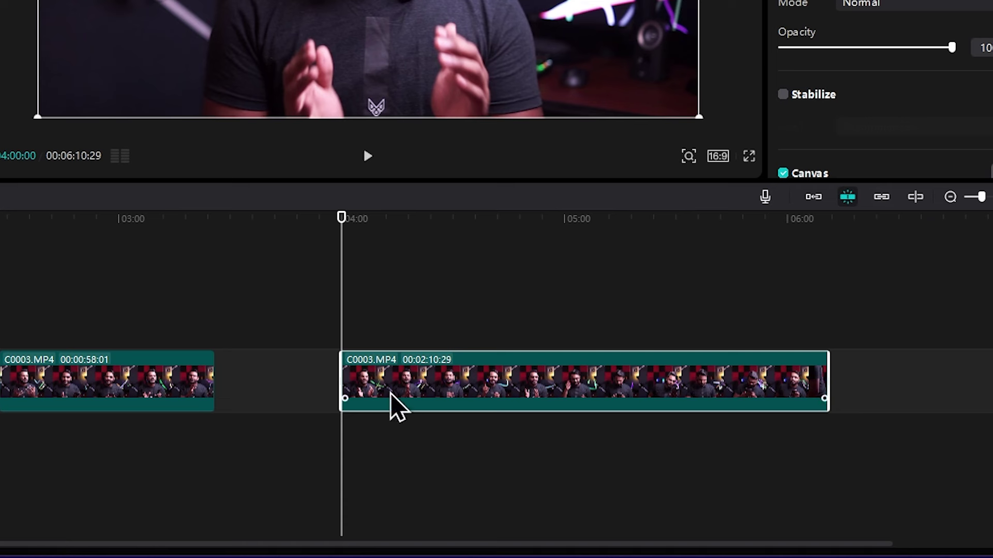
{"action": "left_click_drag", "start_coordinate": [389, 397], "coordinate": [267, 397]}
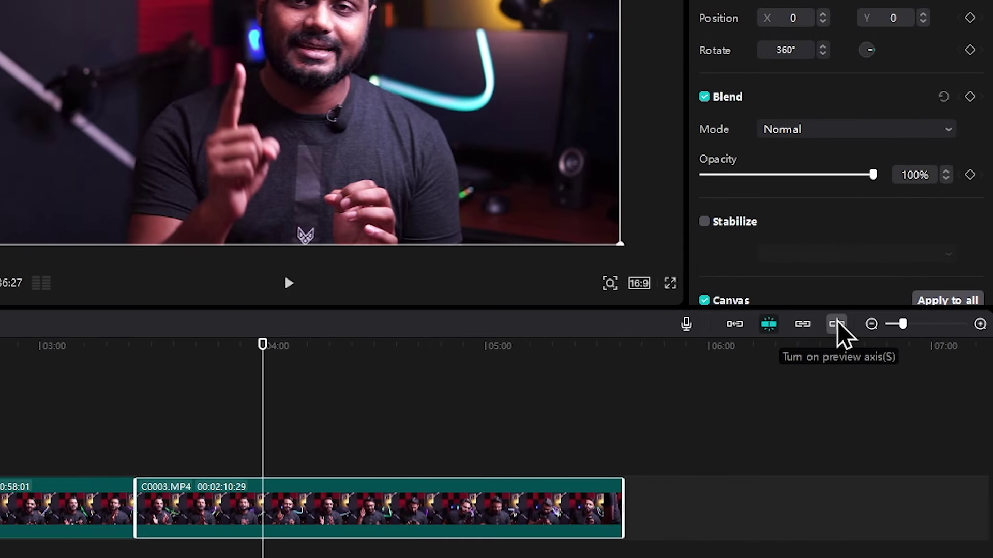
Step: Turn the preview axis on and back off
{"action": "left_click", "coordinate": [838, 325]}
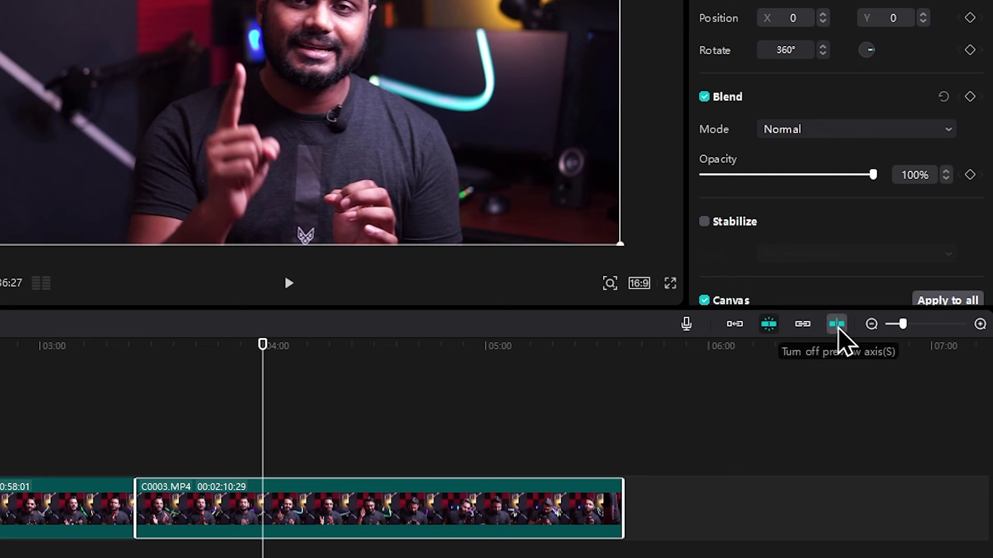
{"action": "left_click", "coordinate": [839, 329]}
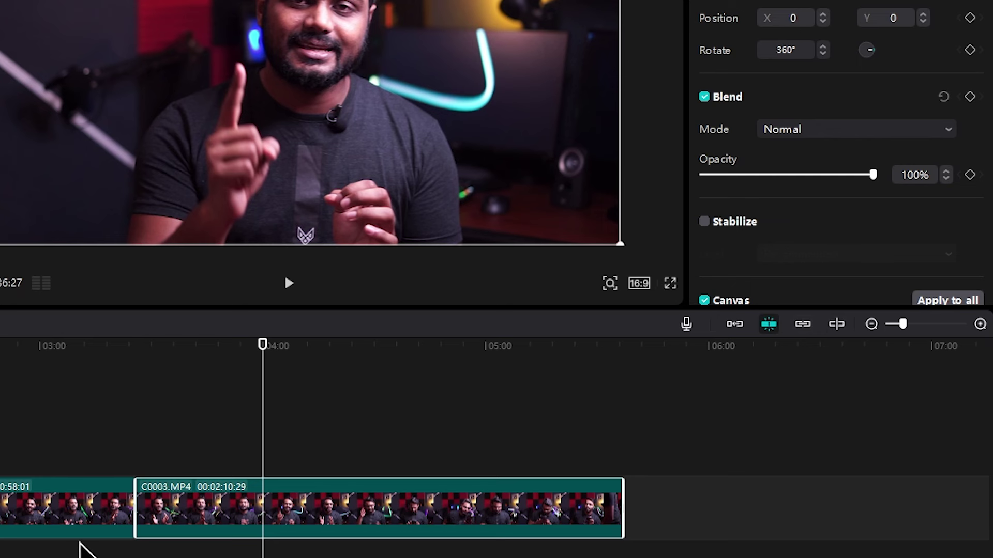
Step: Scrub the playhead back to 00:03:18:26 and select all the clips on the main track together
{"action": "left_click", "coordinate": [469, 384]}
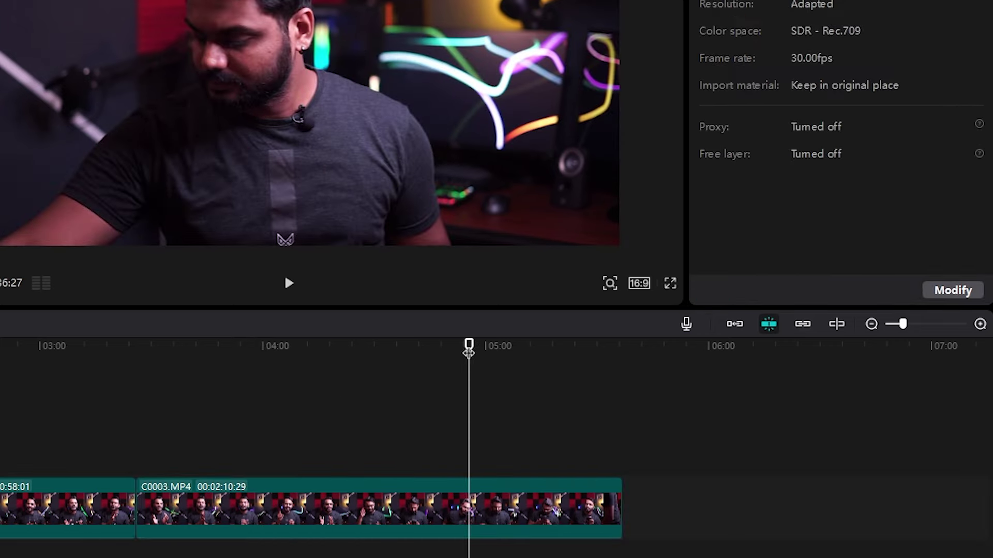
{"action": "left_click_drag", "start_coordinate": [468, 351], "coordinate": [370, 401]}
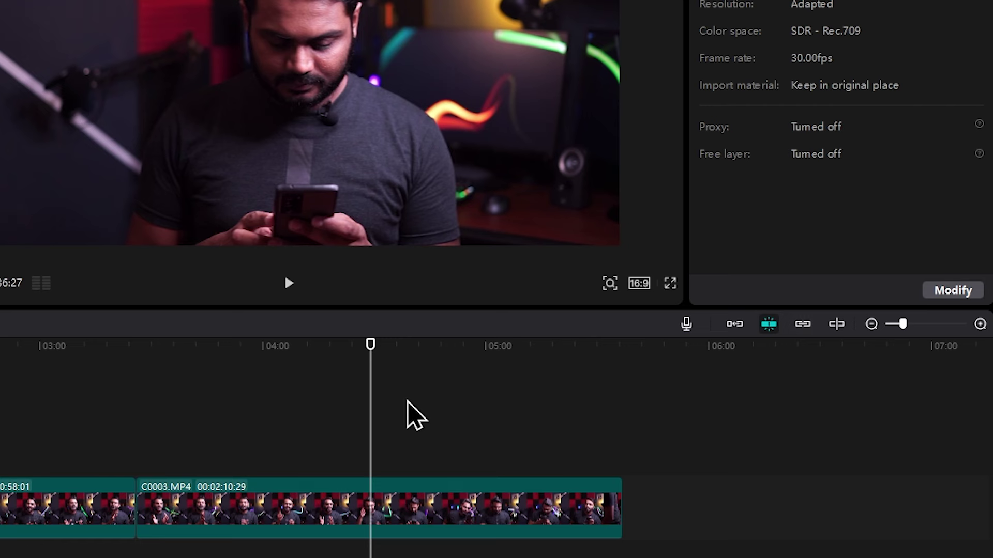
{"action": "left_click", "coordinate": [110, 441]}
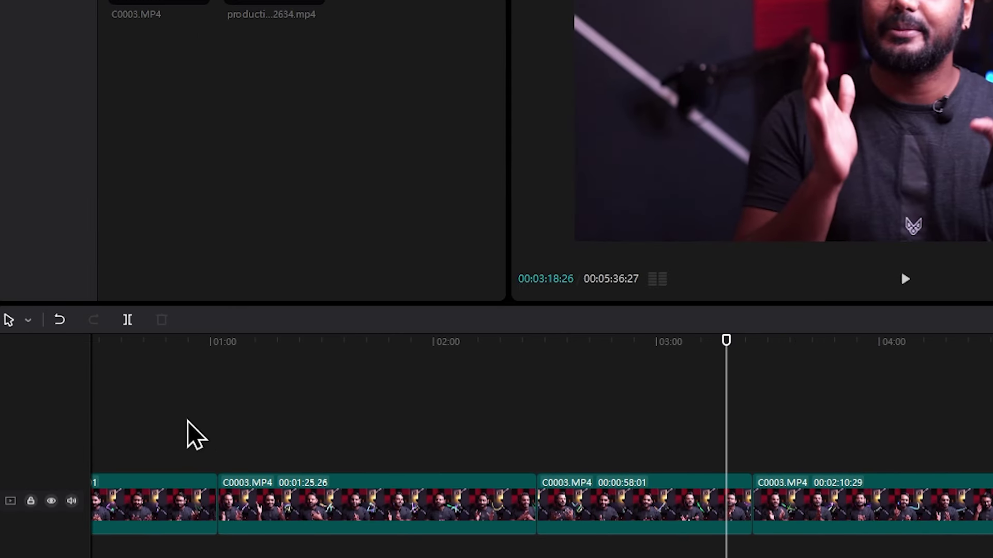
{"action": "left_click_drag", "start_coordinate": [182, 413], "coordinate": [992, 517]}
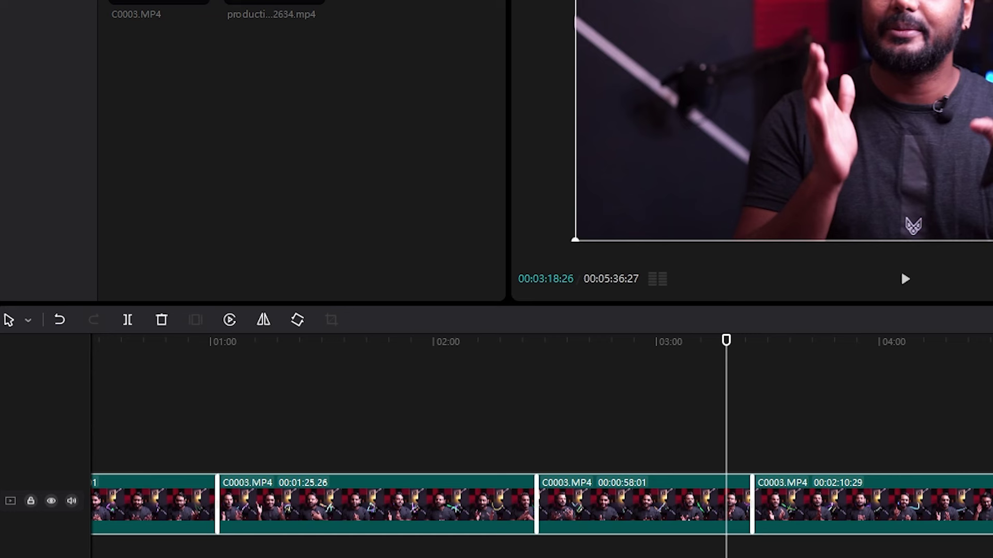
Step: Place the production video clip on a track above the main clip, just after the playhead at 00:01:34:05
{"action": "left_click", "coordinate": [337, 364]}
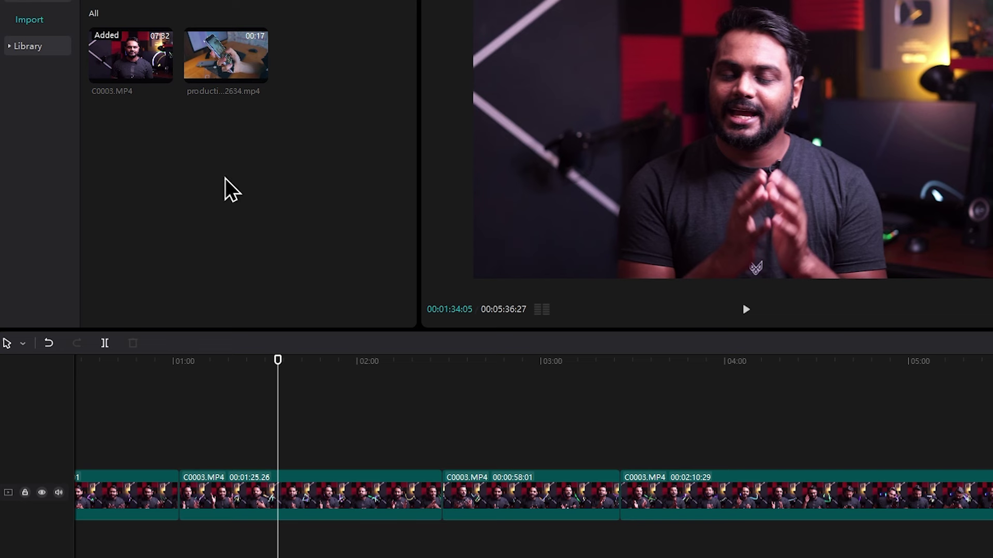
{"action": "left_click_drag", "start_coordinate": [229, 71], "coordinate": [285, 448]}
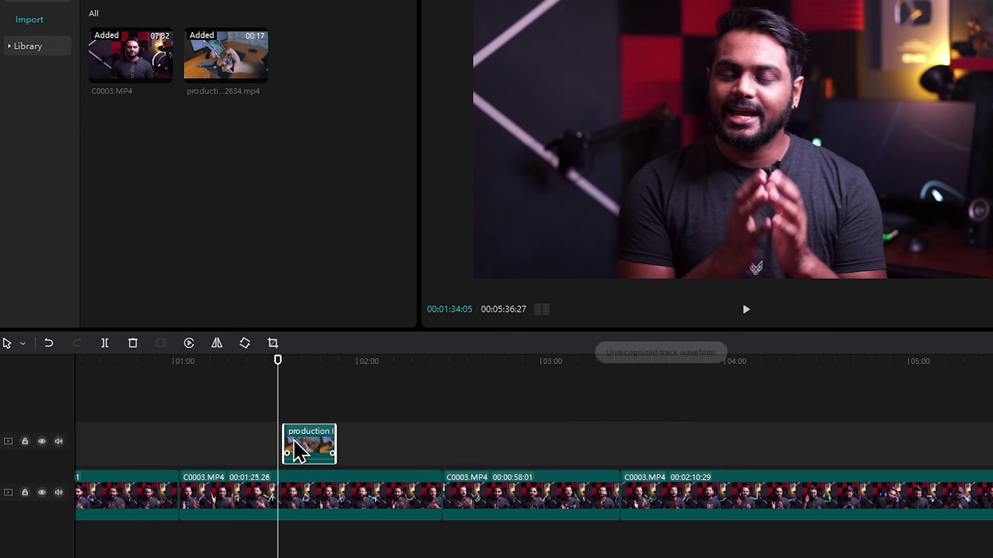
{"action": "scroll", "coordinate": [261, 460], "scroll_direction": "up", "scroll_amount": 5}
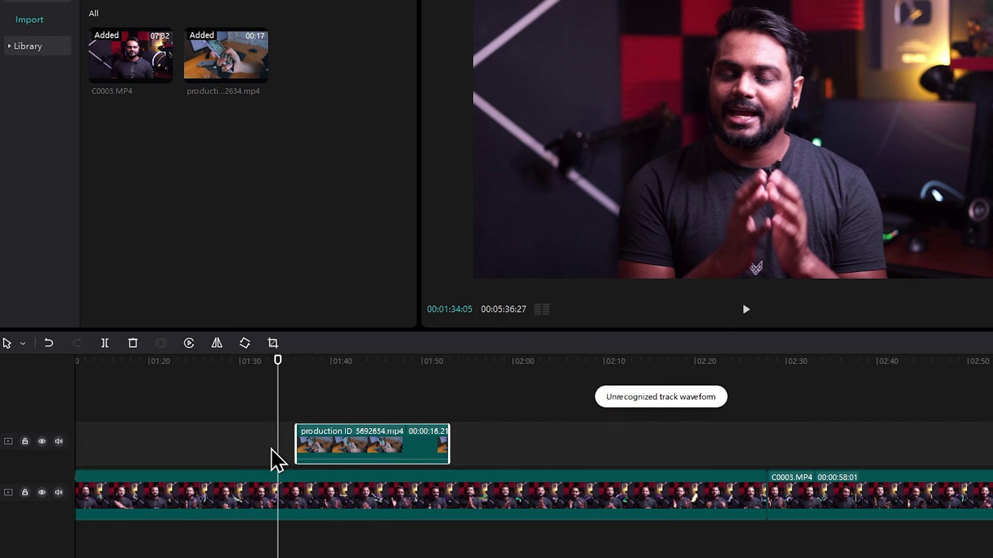
Step: Try splitting the selected overlay and main clips together at 00:01:40:14, and undo the split
{"action": "left_click_drag", "start_coordinate": [278, 377], "coordinate": [397, 366]}
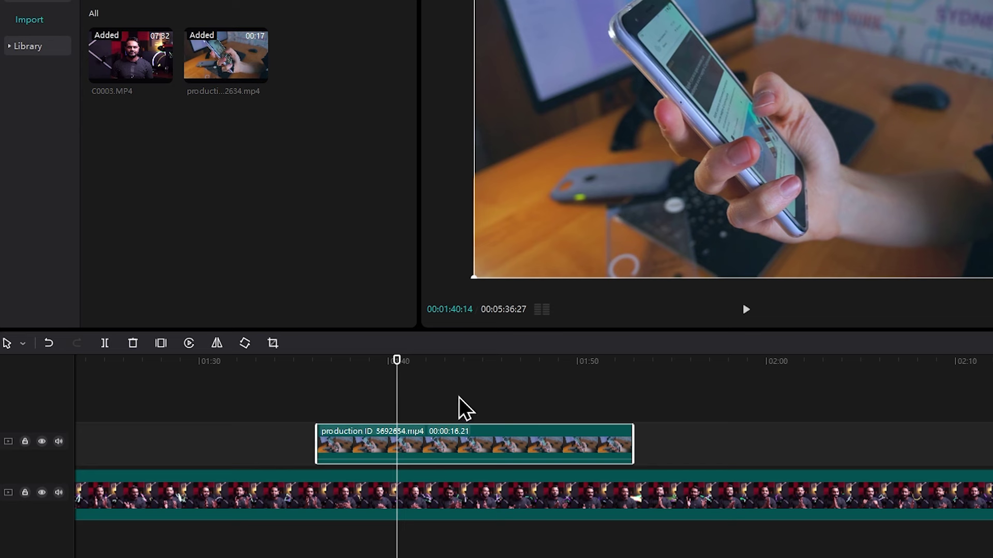
{"action": "left_click", "coordinate": [465, 496]}
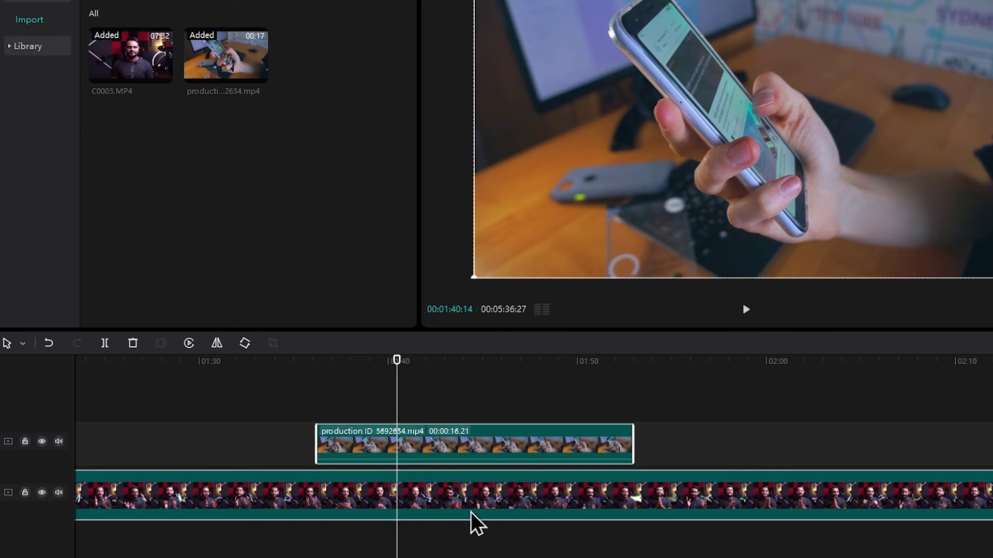
{"action": "left_click", "coordinate": [489, 381]}
{"action": "key", "text": "ctrl+z"}
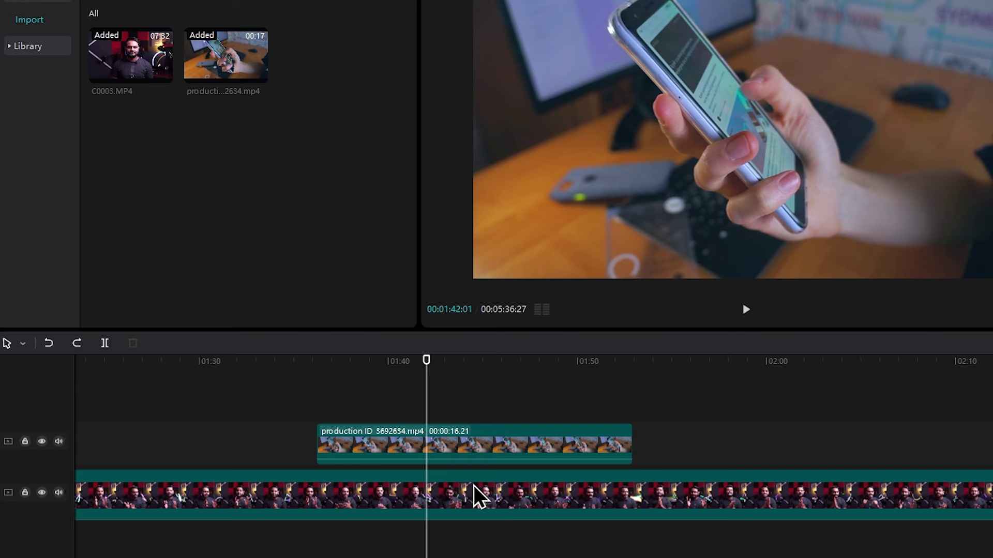
Step: Split only the main-track clip at 00:01:42:01 without selecting any clip, and undo the split
{"action": "key", "text": "ctrl+b"}
{"action": "left_click", "coordinate": [492, 501]}
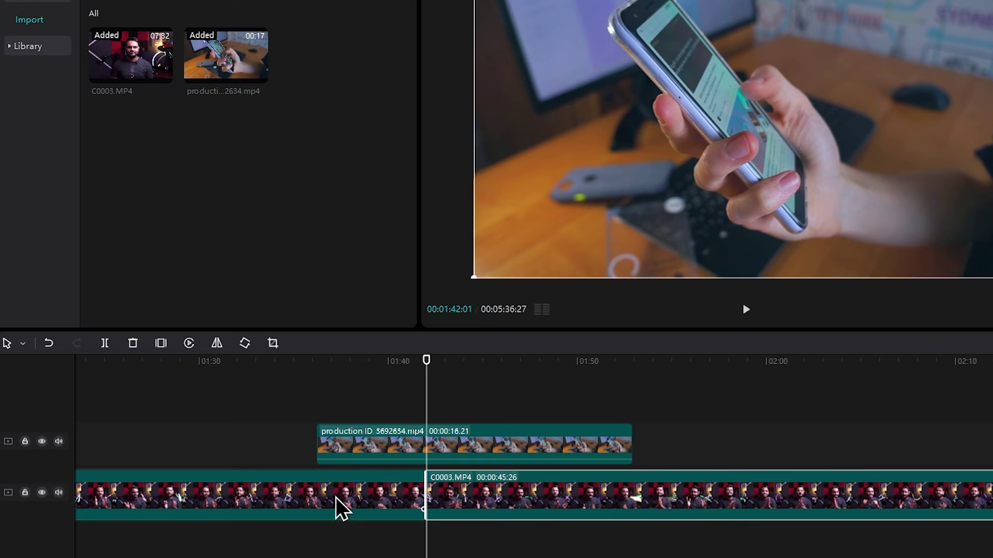
{"action": "left_click", "coordinate": [489, 449]}
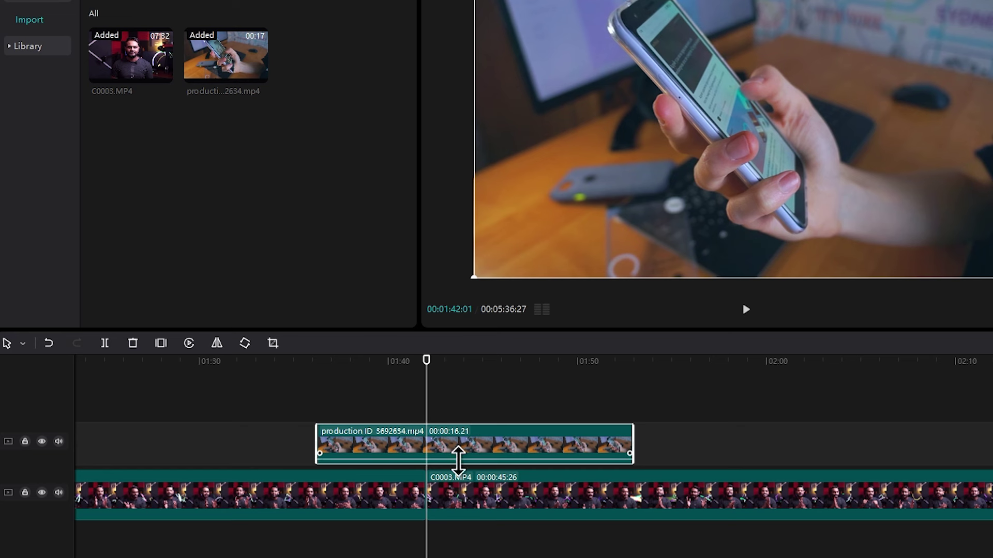
{"action": "key", "text": "ctrl+z"}
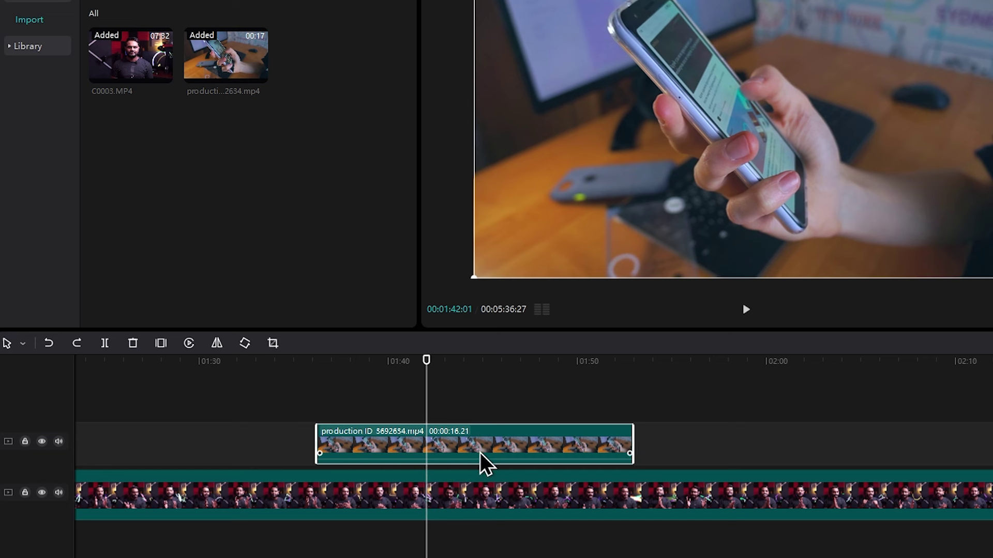
Step: Select the overlay and main clips together, try splitting both at 00:01:42:01, and undo the changes
{"action": "left_click_drag", "start_coordinate": [456, 387], "coordinate": [523, 542]}
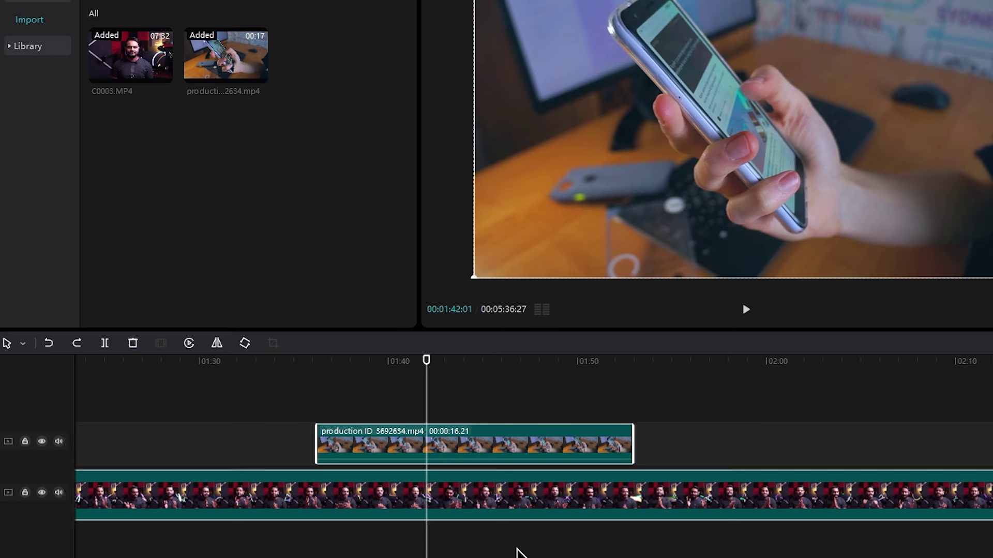
{"action": "key", "text": "ctrl+b"}
{"action": "left_click_drag", "start_coordinate": [388, 460], "coordinate": [348, 470]}
{"action": "left_click_drag", "start_coordinate": [472, 455], "coordinate": [523, 458]}
{"action": "left_click", "coordinate": [345, 515]}
{"action": "key", "text": "ctrl+z"}
{"action": "key", "text": "ctrl+z"}
{"action": "key", "text": "ctrl+z"}
Step: With nothing selected, split the clips on both tracks at 00:01:40:14, and undo the split
{"action": "left_click", "coordinate": [445, 394]}
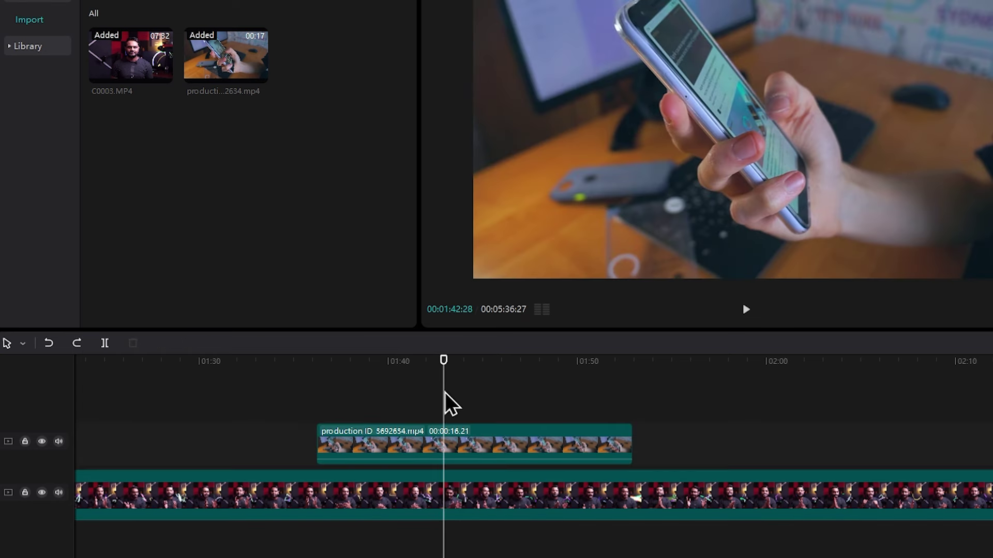
{"action": "left_click", "coordinate": [389, 403]}
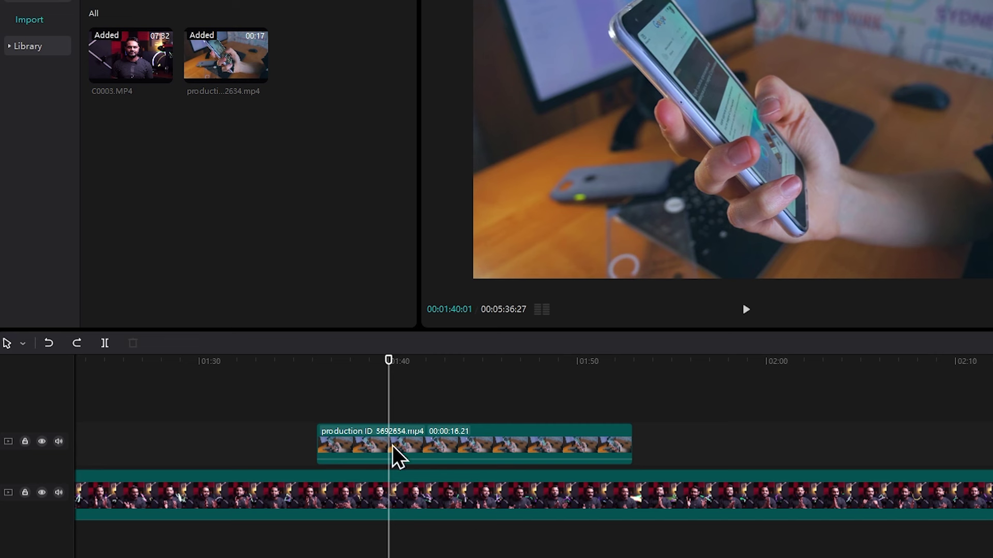
{"action": "left_click_drag", "start_coordinate": [388, 360], "coordinate": [396, 361]}
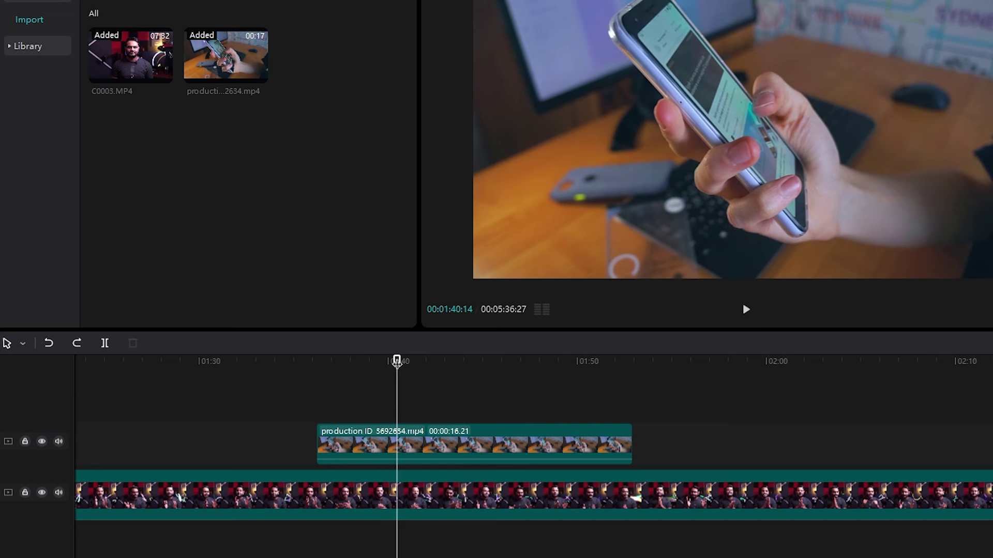
{"action": "key", "text": "ctrl+b"}
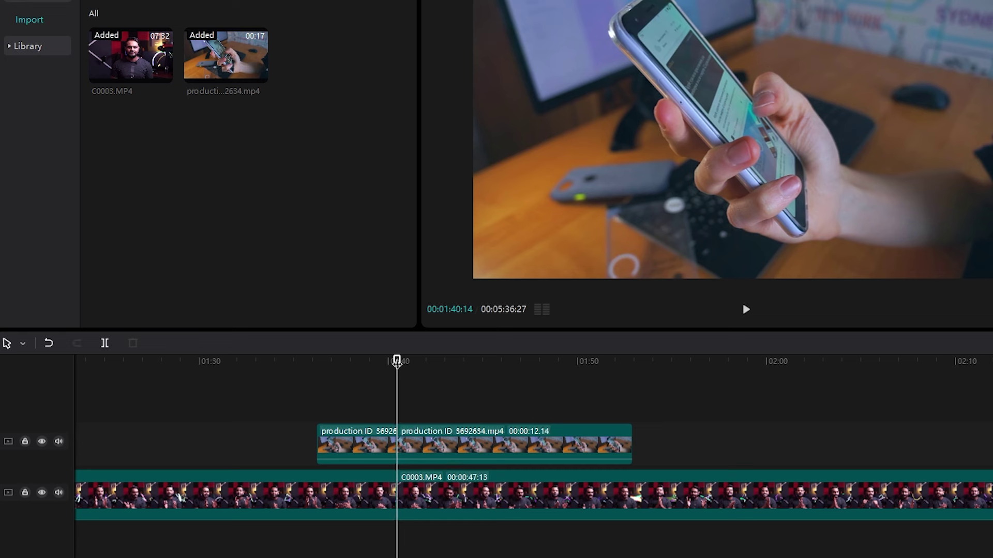
{"action": "left_click", "coordinate": [437, 445]}
{"action": "left_click", "coordinate": [445, 502]}
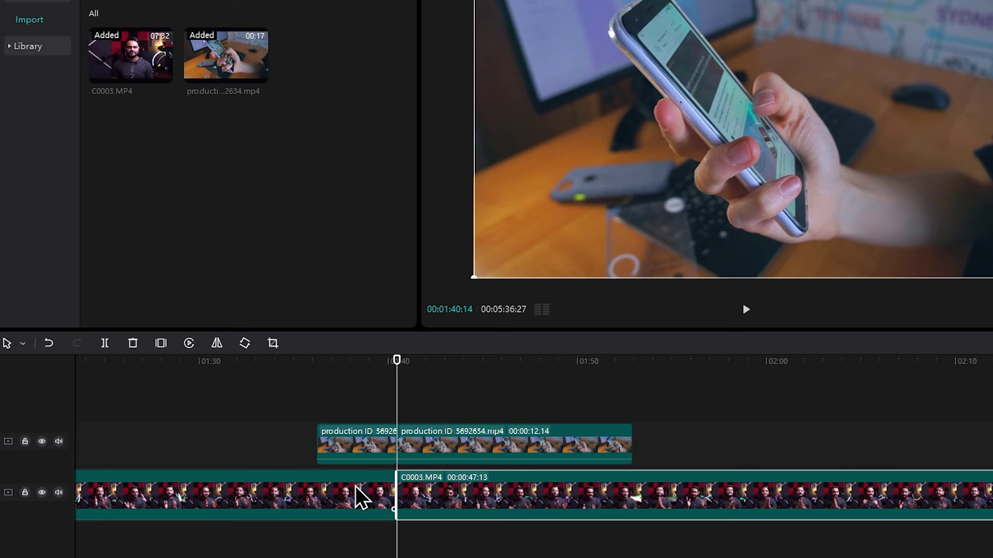
{"action": "left_click", "coordinate": [359, 470]}
{"action": "key", "text": "ctrl+z"}
Step: Mute the overlay clip by lowering its volume to -∞dB, and undo the volume change
{"action": "left_click", "coordinate": [390, 444]}
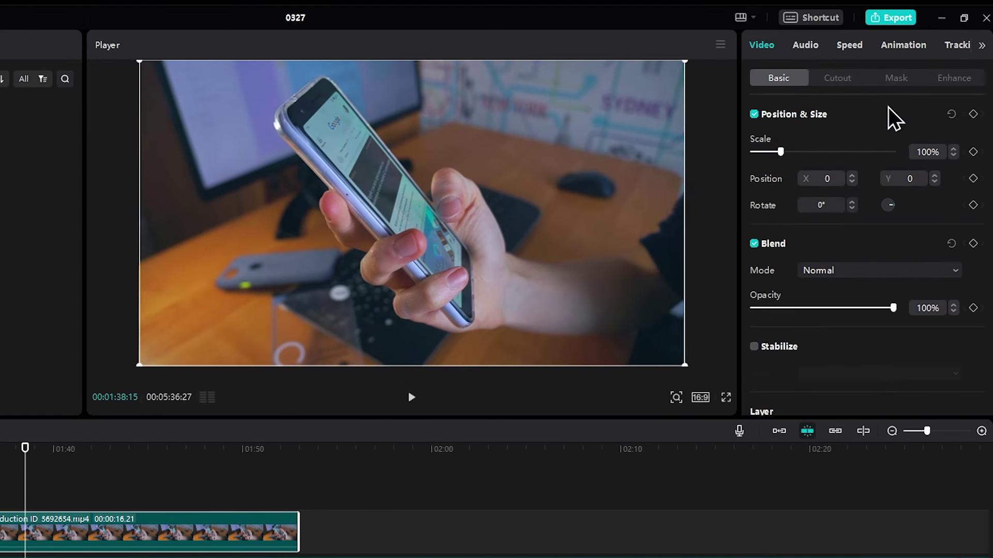
{"action": "left_click", "coordinate": [809, 49]}
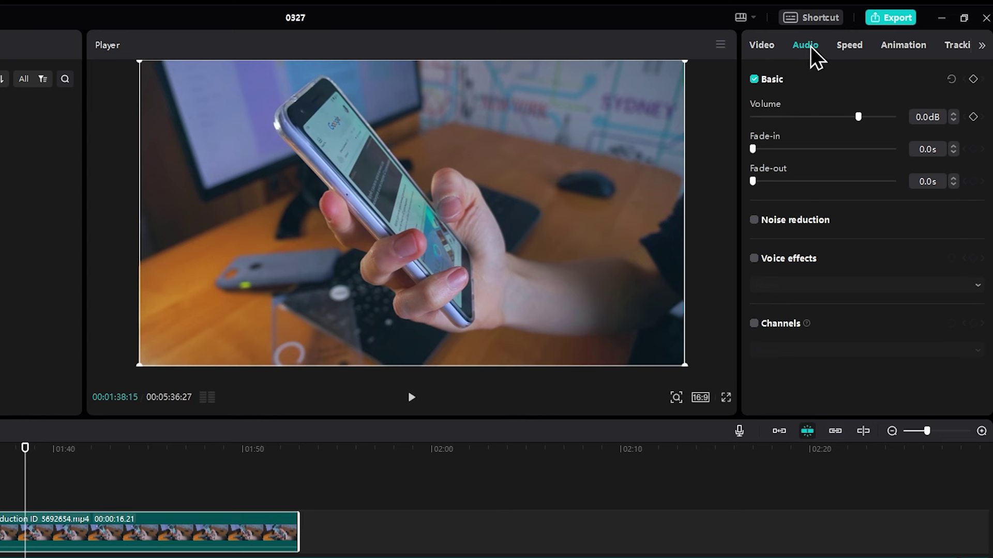
{"action": "left_click_drag", "start_coordinate": [859, 117], "coordinate": [689, 139]}
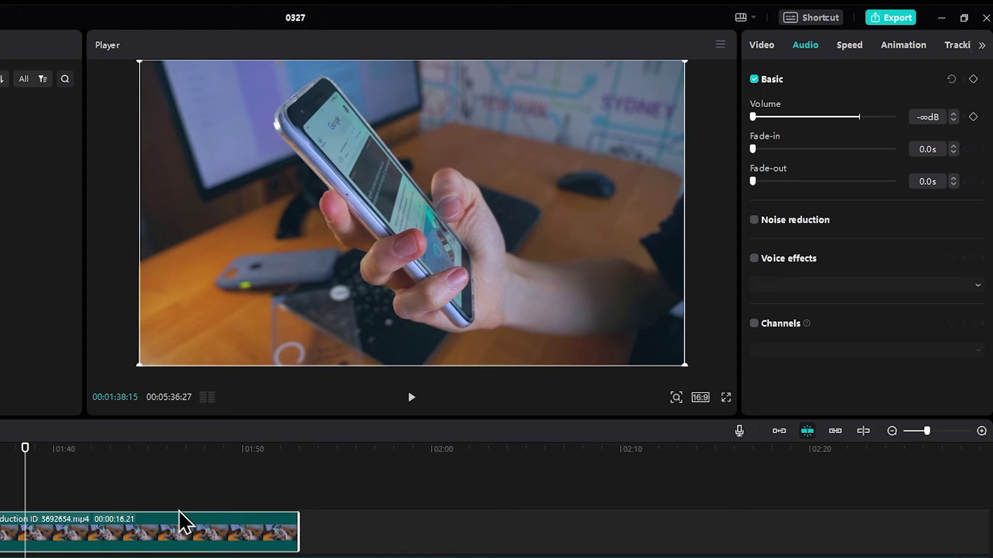
{"action": "key", "text": "ctrl+z"}
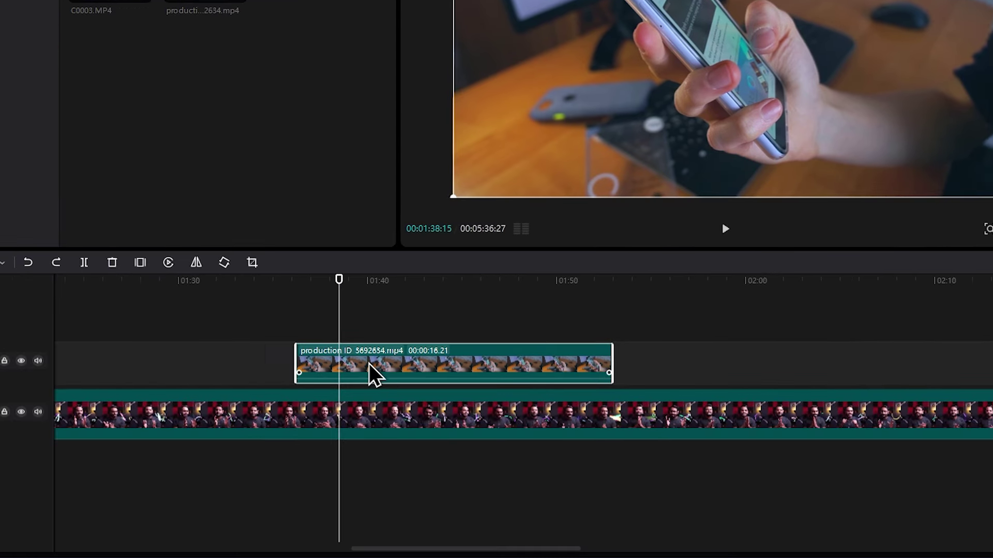
Step: Separate the audio from the overlay clip and delete the separated audio clip
{"action": "right_click", "coordinate": [57, 534]}
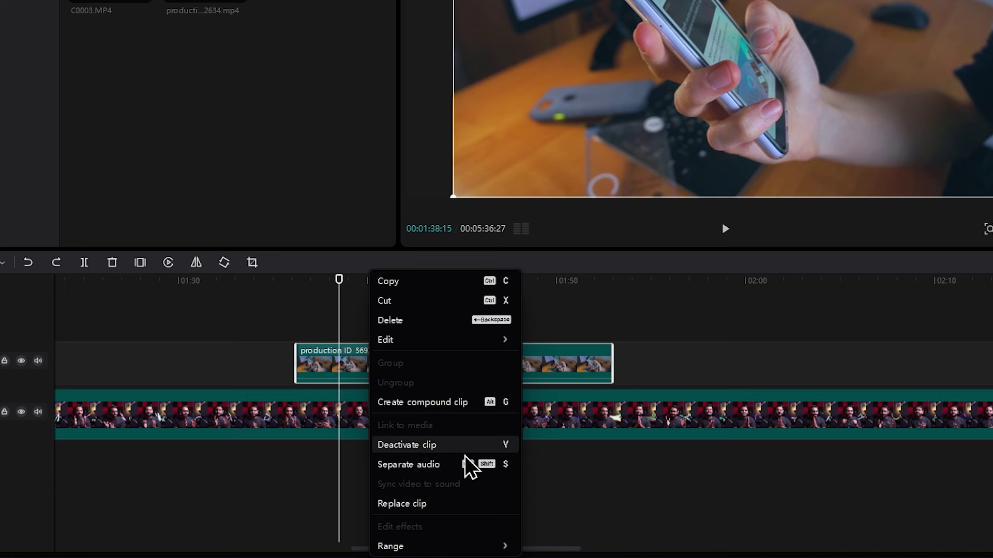
{"action": "left_click", "coordinate": [442, 465]}
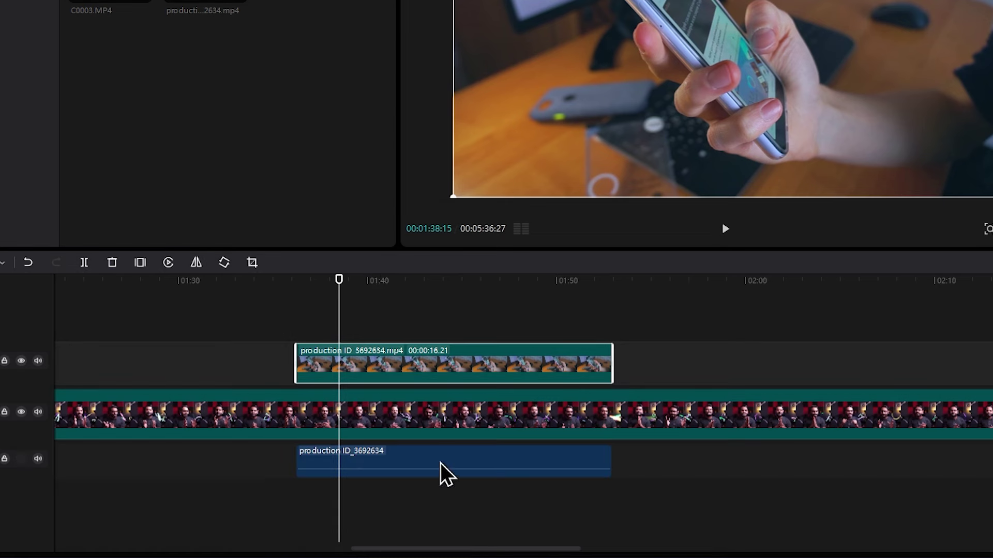
{"action": "left_click", "coordinate": [438, 473]}
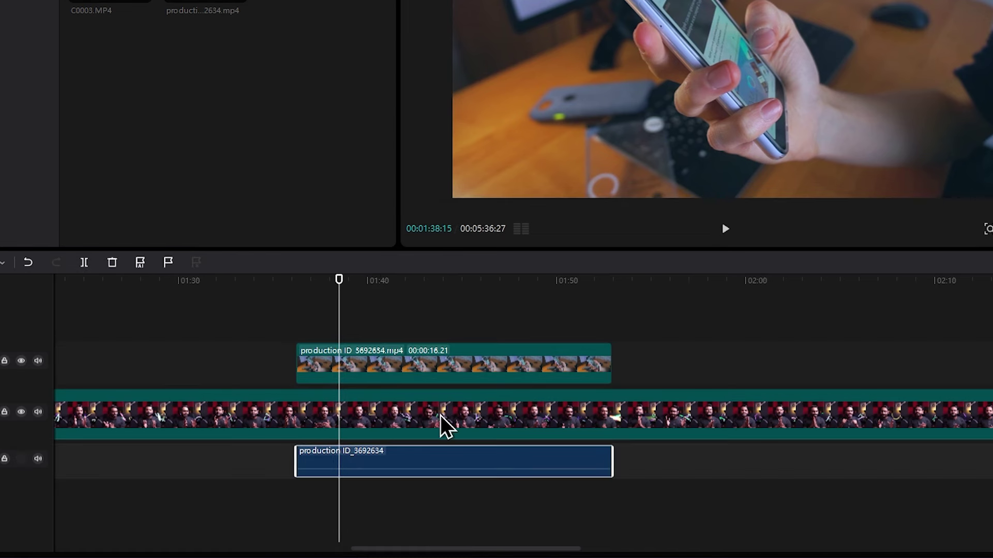
{"action": "left_click", "coordinate": [453, 381]}
{"action": "left_click", "coordinate": [434, 479]}
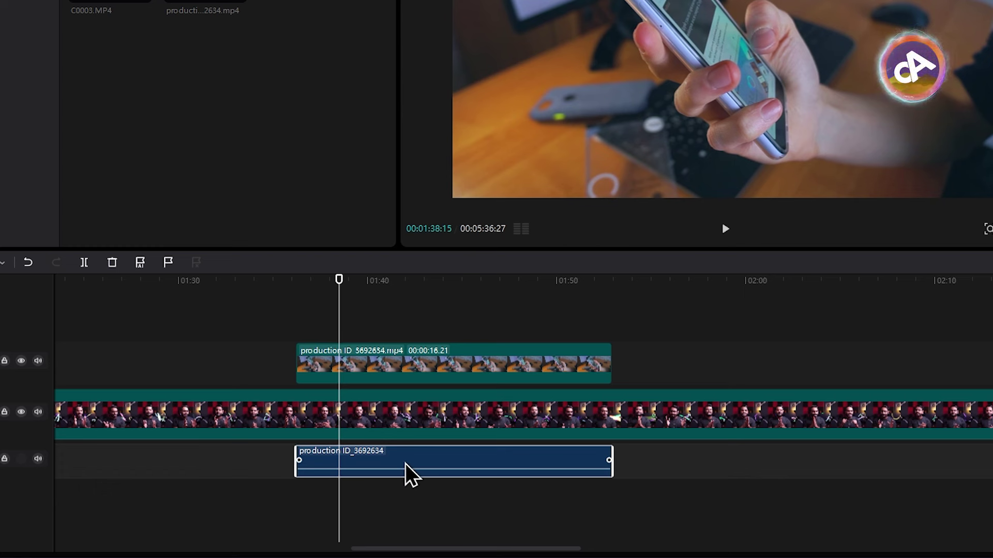
{"action": "key", "text": "Delete"}
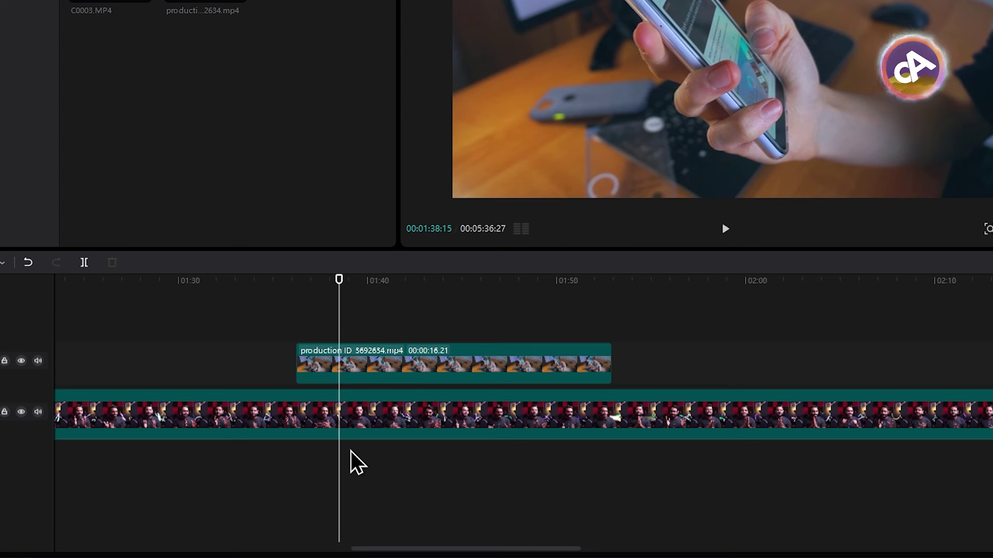
Step: Check the overlay clip's audio settings and return to its basic video properties
{"action": "left_click", "coordinate": [450, 377]}
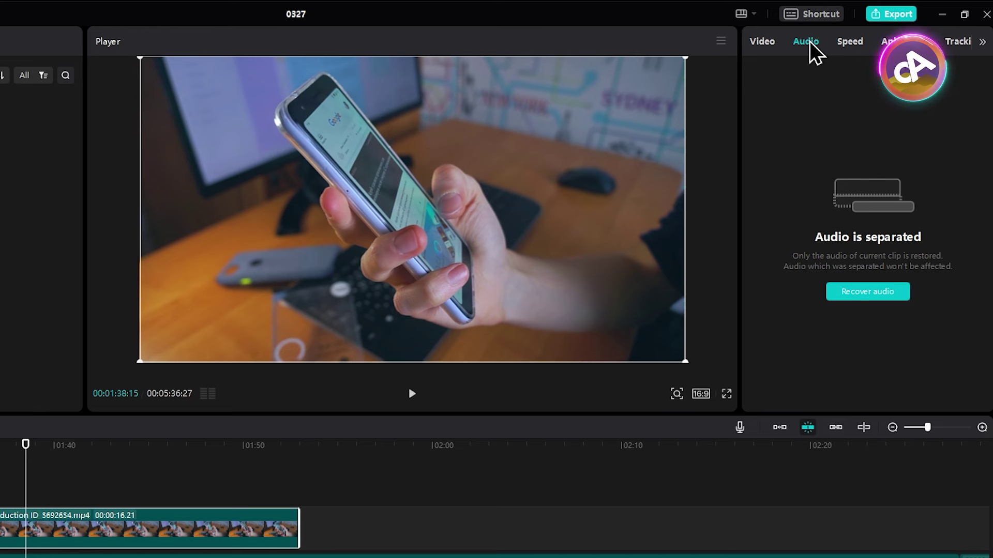
{"action": "left_click", "coordinate": [760, 43]}
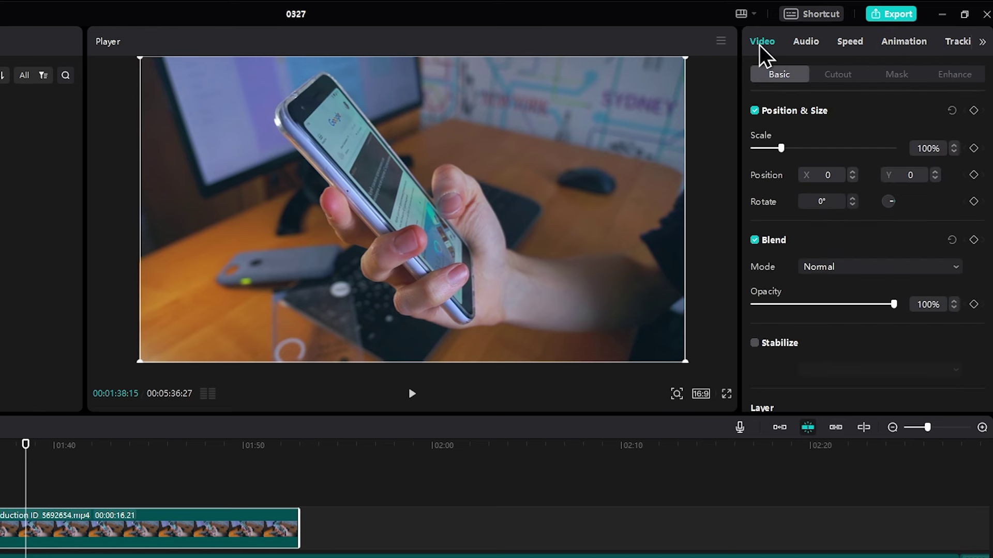
Step: Recover the separated audio of the overlay clip
{"action": "left_click", "coordinate": [806, 44]}
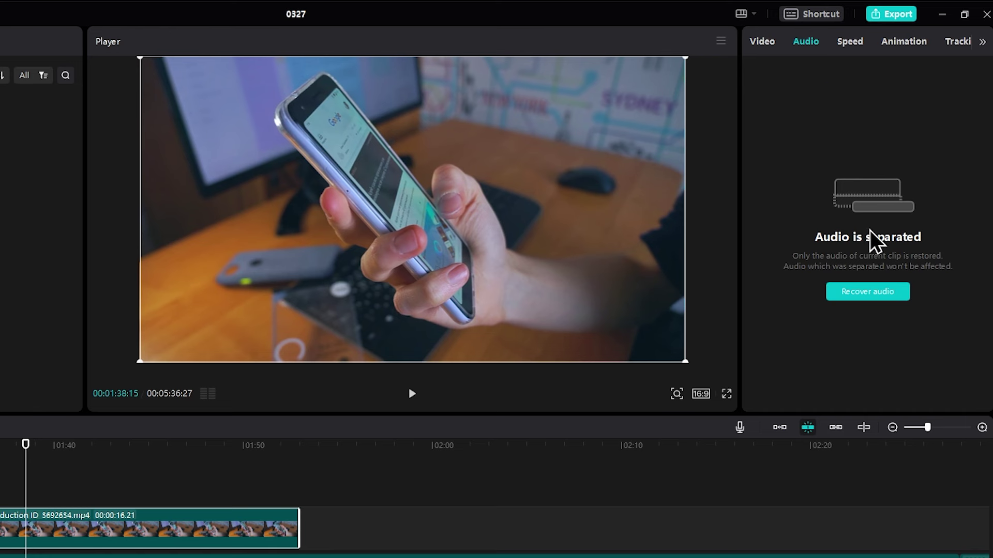
{"action": "left_click", "coordinate": [876, 297]}
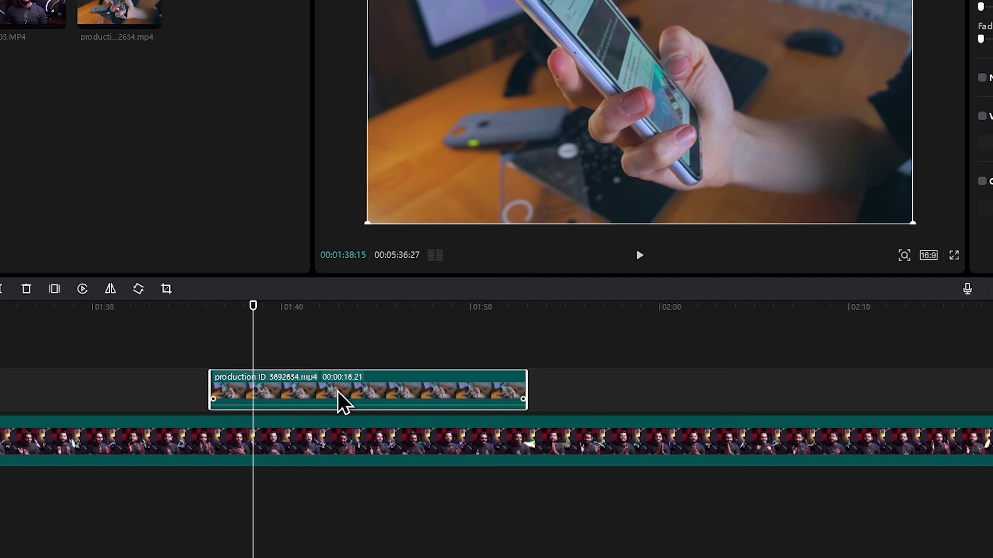
Step: Add a scale keyframe at 100% to the overlay clip at 00:01:44:14
{"action": "left_click", "coordinate": [366, 338]}
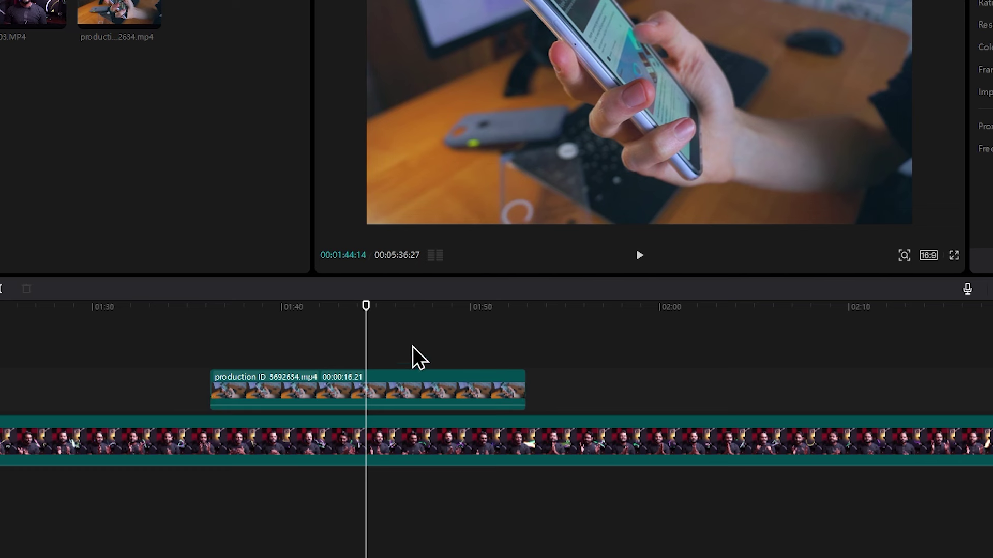
{"action": "left_click", "coordinate": [484, 380]}
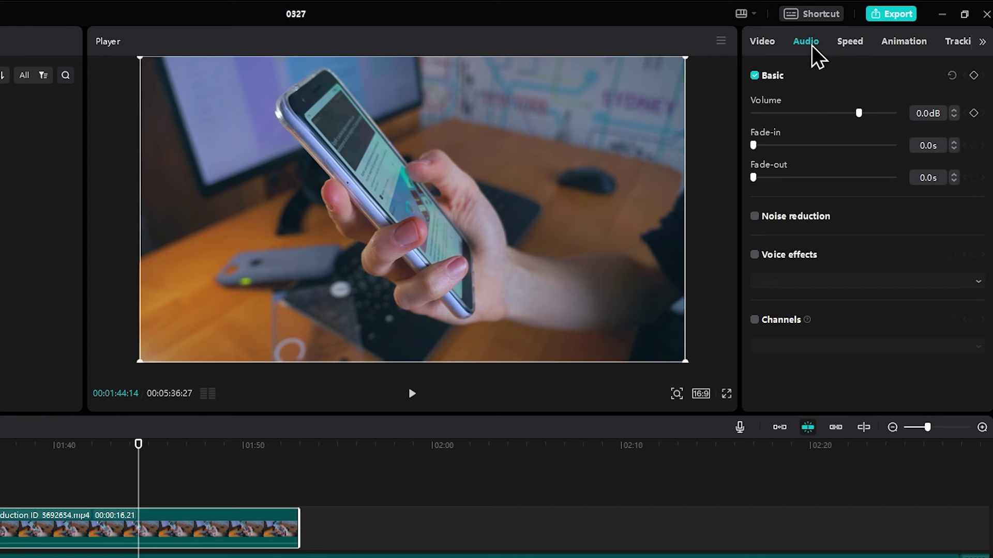
{"action": "left_click", "coordinate": [766, 44]}
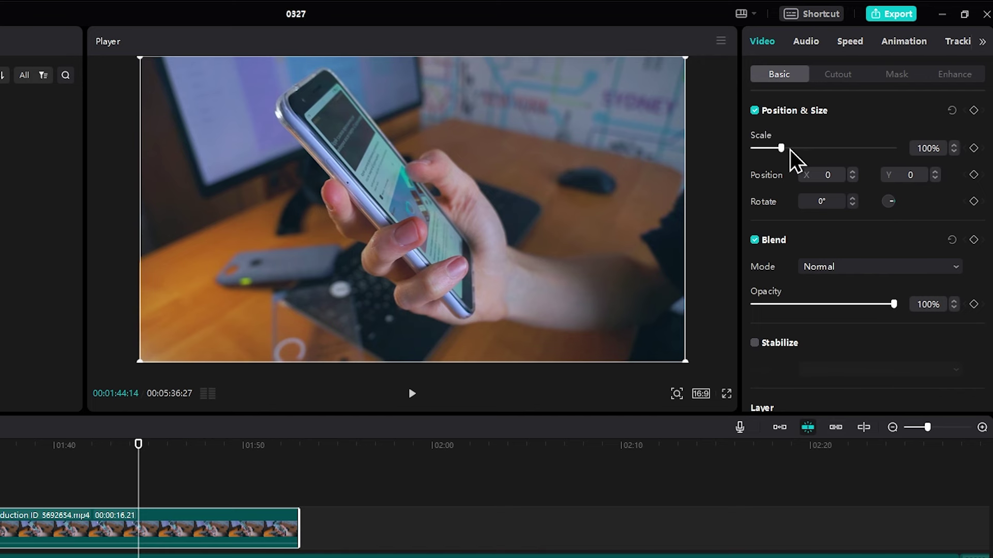
{"action": "mouse_move", "coordinate": [784, 149]}
{"action": "left_mouse_down"}
{"action": "mouse_move", "coordinate": [811, 153]}
{"action": "mouse_move", "coordinate": [781, 153]}
{"action": "left_mouse_up"}
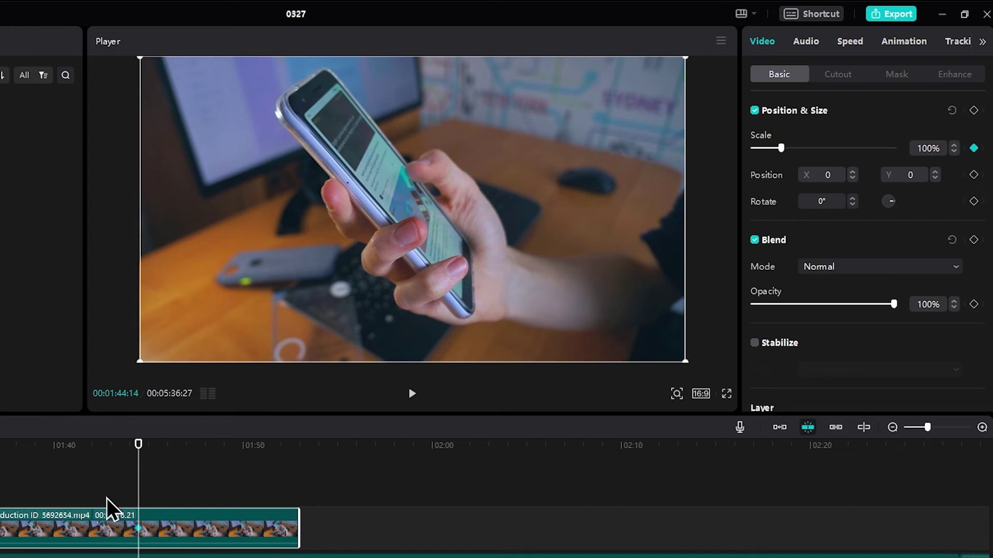
Step: Add a second scale keyframe at 00:01:48:11 and set the overlay clip's scale there to 155%
{"action": "left_click_drag", "start_coordinate": [137, 448], "coordinate": [212, 458]}
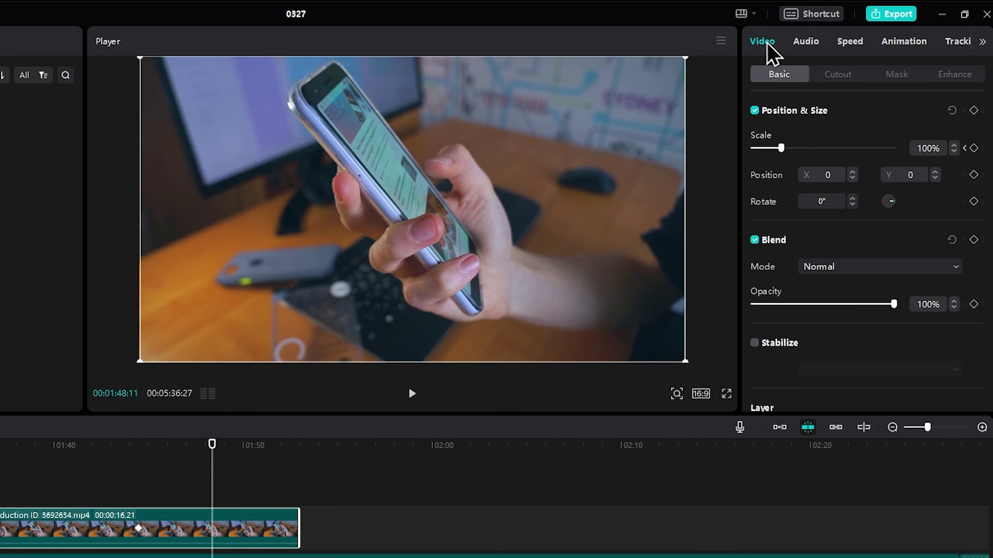
{"action": "left_click", "coordinate": [973, 148]}
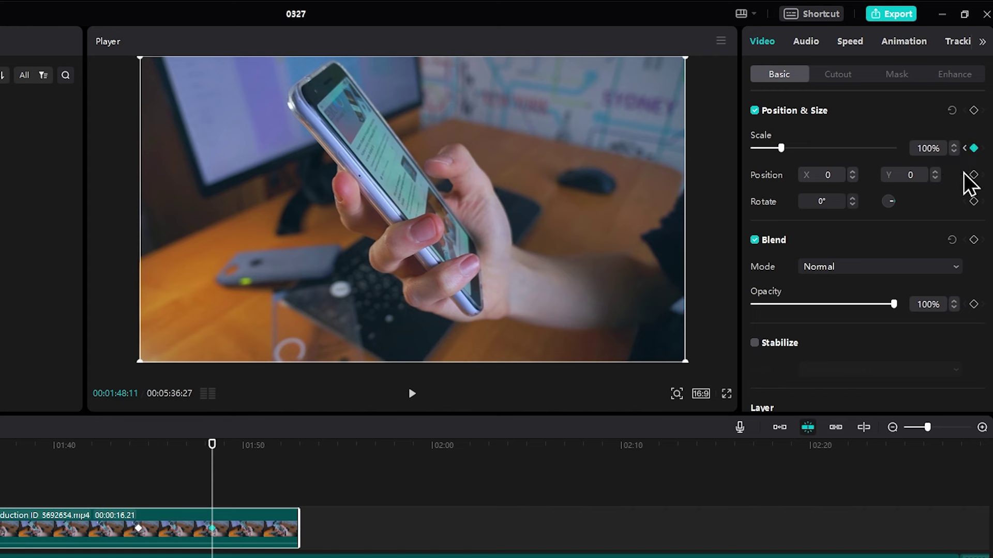
{"action": "left_click_drag", "start_coordinate": [783, 148], "coordinate": [798, 150]}
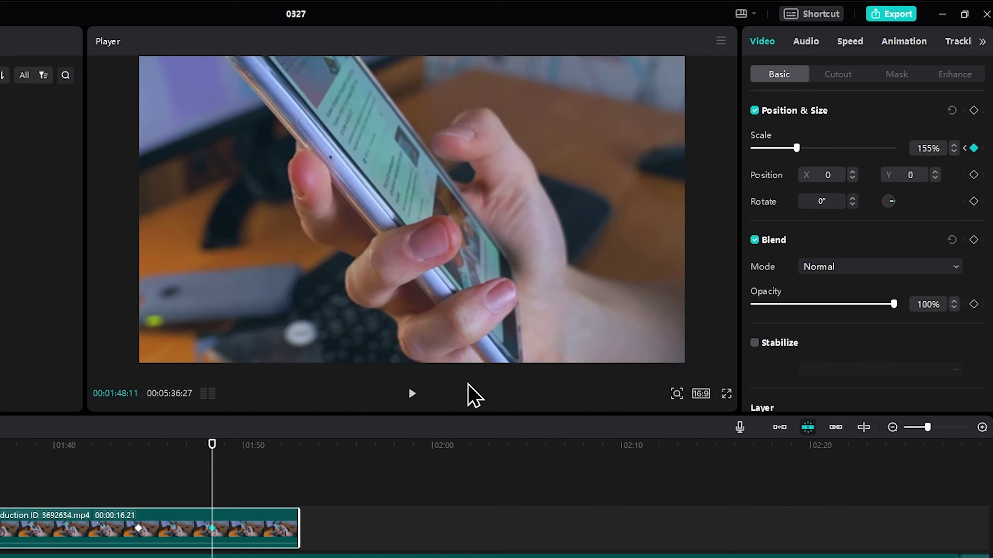
Step: Play back the overlay clip's zoom between the two scale keyframes to check the animation
{"action": "left_click_drag", "start_coordinate": [212, 460], "coordinate": [155, 456]}
{"action": "key", "text": "space"}
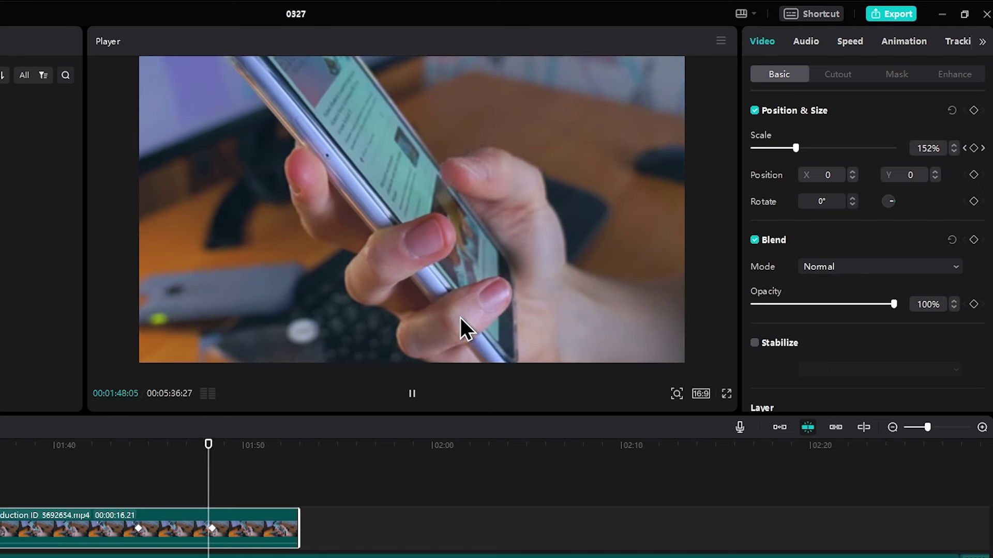
{"action": "key", "text": "space"}
{"action": "left_click_drag", "start_coordinate": [198, 455], "coordinate": [196, 475]}
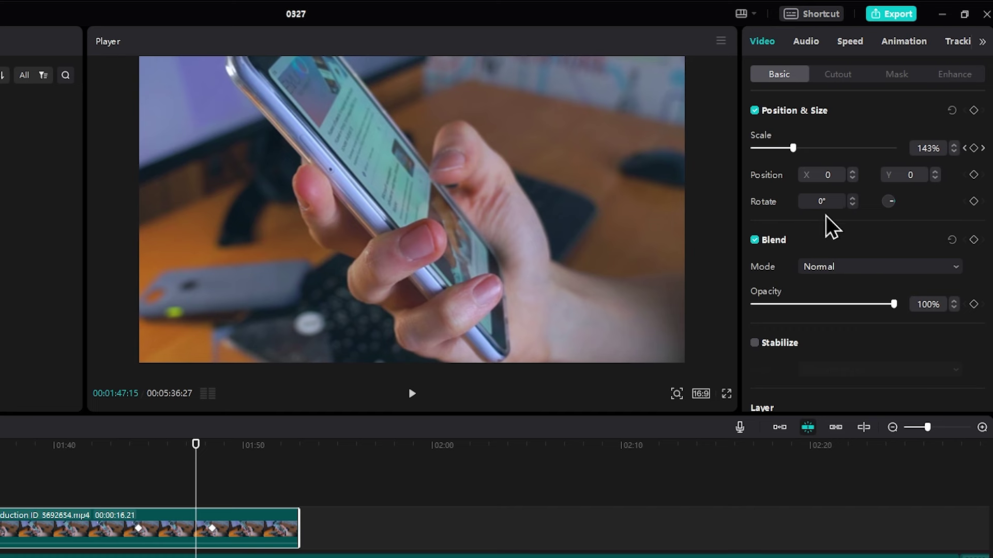
Step: Try rotating the overlay clip to -72° and undo it, and try a lower opacity before restoring it to 100%
{"action": "left_click_drag", "start_coordinate": [894, 209], "coordinate": [891, 212]}
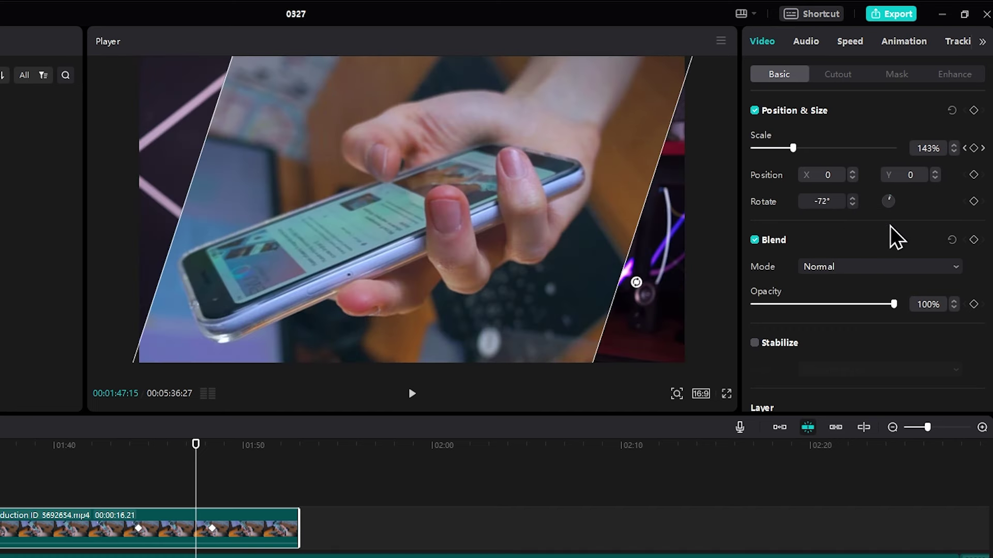
{"action": "key", "text": "ctrl+z"}
{"action": "key", "text": "ctrl+z"}
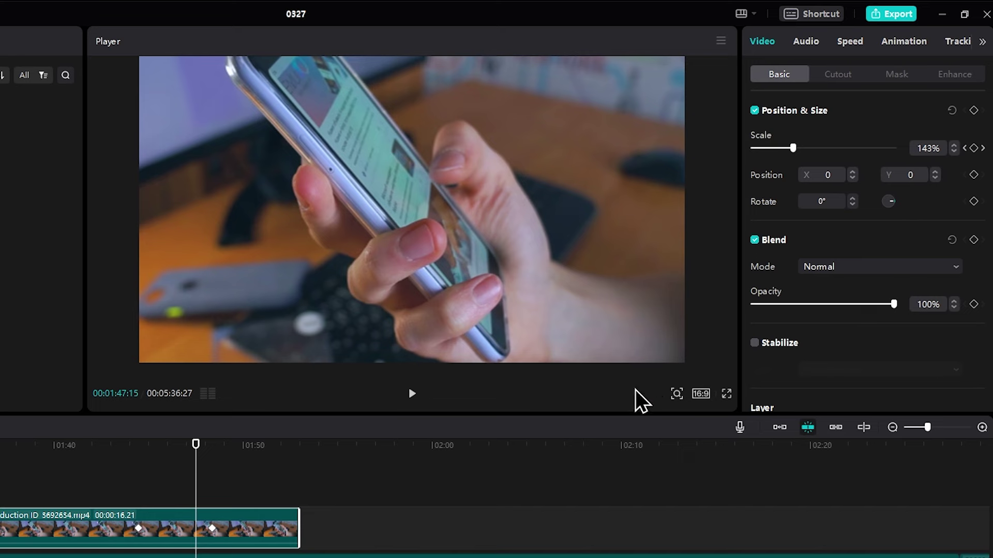
{"action": "left_click_drag", "start_coordinate": [893, 305], "coordinate": [862, 333]}
{"action": "left_click_drag", "start_coordinate": [884, 297], "coordinate": [914, 305]}
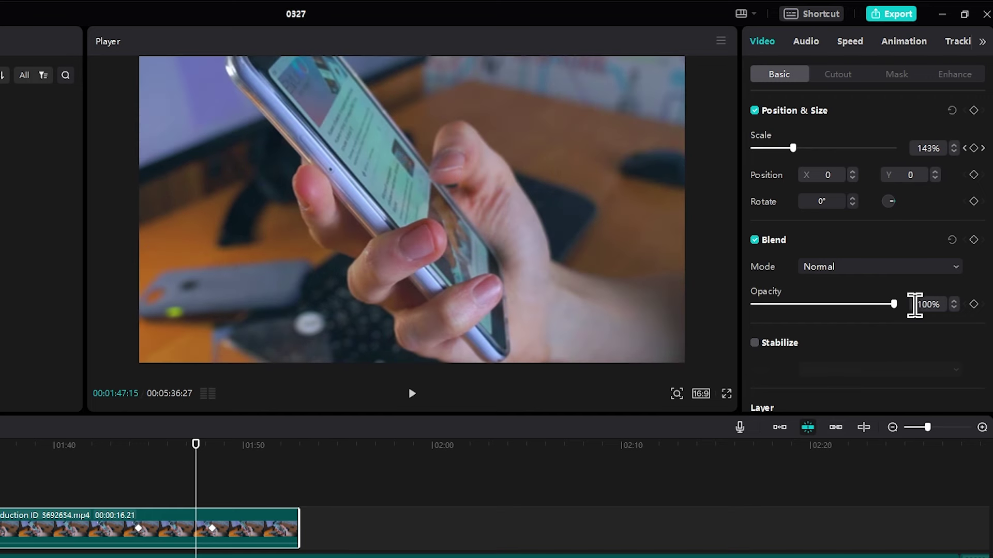
Step: Add an opacity keyframe at the overlay clip's start, 00:01:36:07, and set the opacity to 0%
{"action": "left_click_drag", "start_coordinate": [22, 449], "coordinate": [0, 446]}
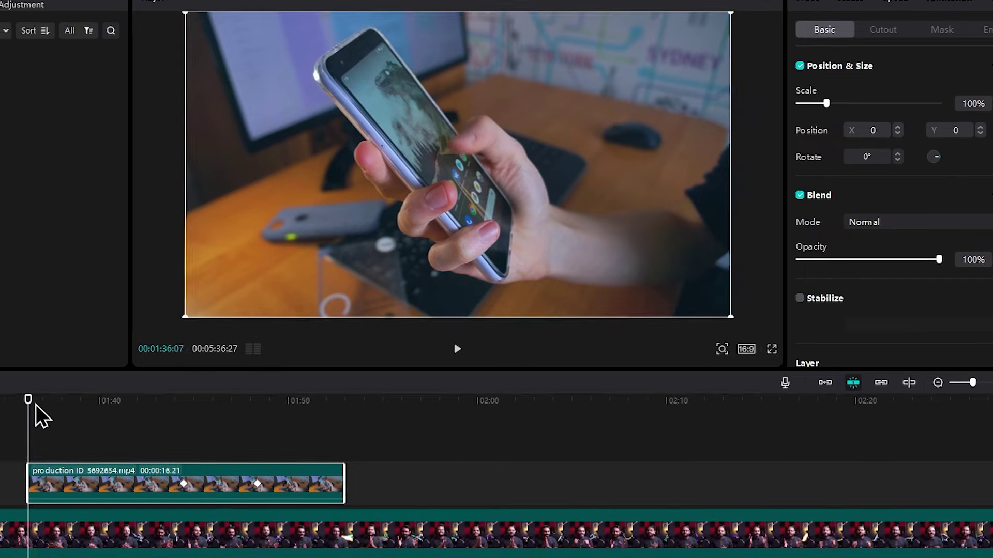
{"action": "left_click_drag", "start_coordinate": [0, 446], "coordinate": [0, 446]}
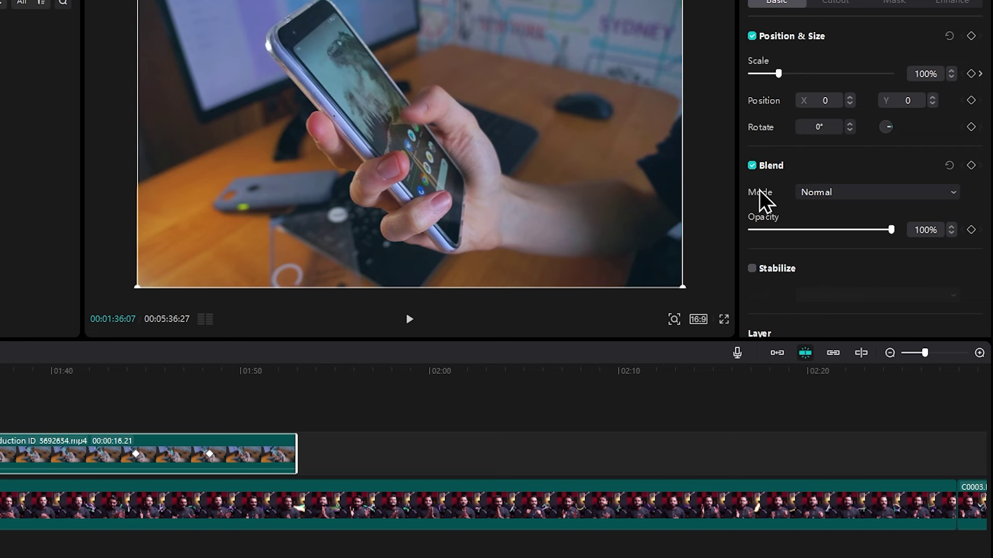
{"action": "left_click", "coordinate": [971, 229]}
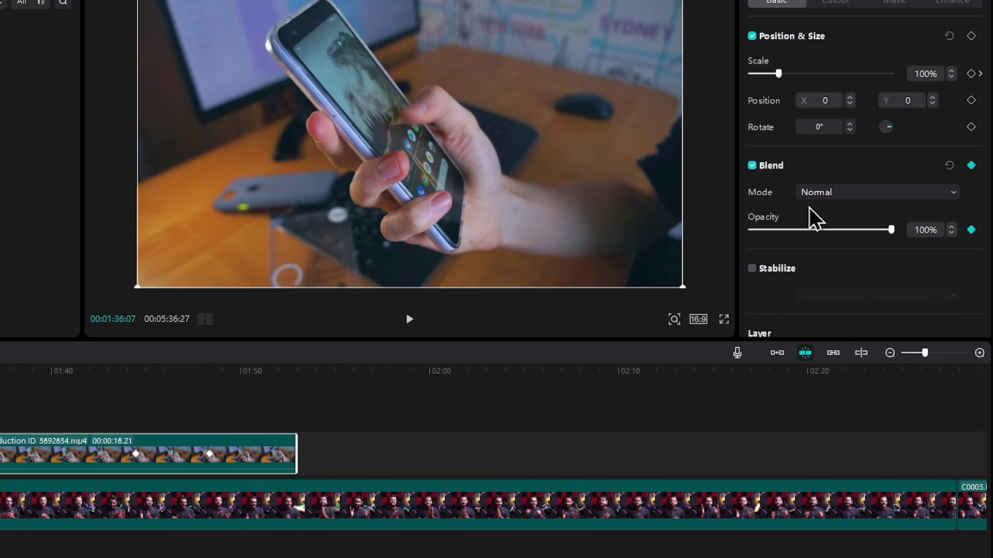
{"action": "left_click_drag", "start_coordinate": [890, 231], "coordinate": [573, 271]}
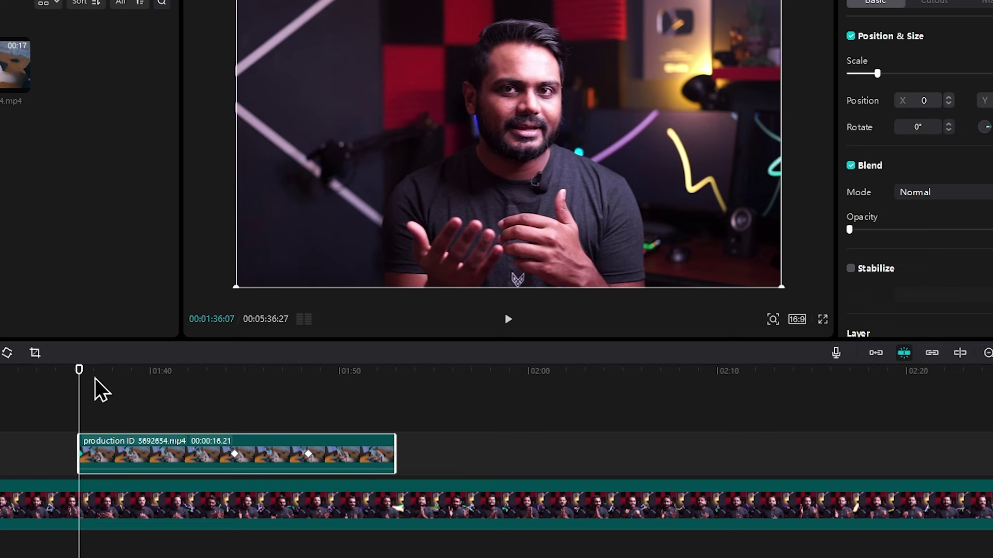
Step: Add a second opacity keyframe at 00:01:37:25 and set the overlay clip's opacity to 100%
{"action": "left_click_drag", "start_coordinate": [81, 373], "coordinate": [109, 379]}
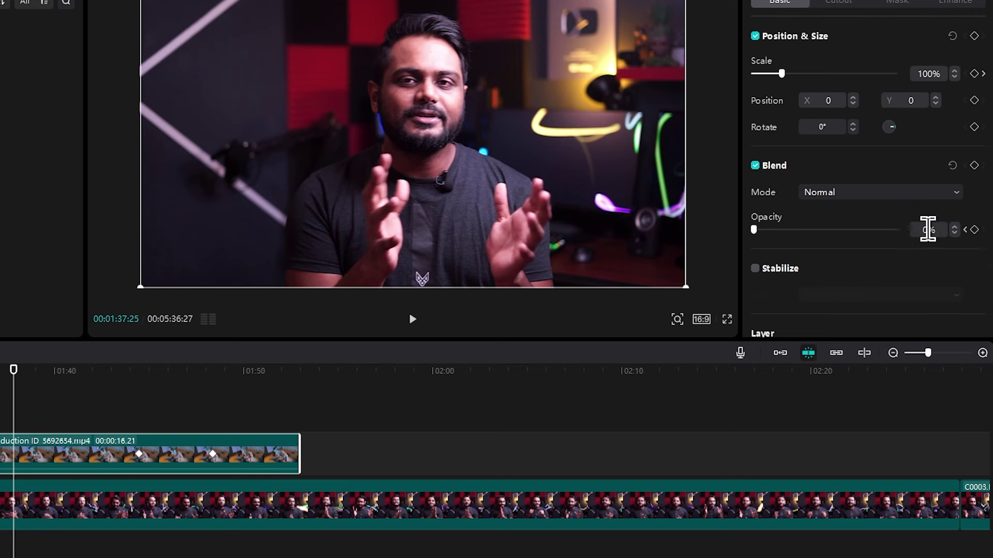
{"action": "left_click", "coordinate": [974, 231]}
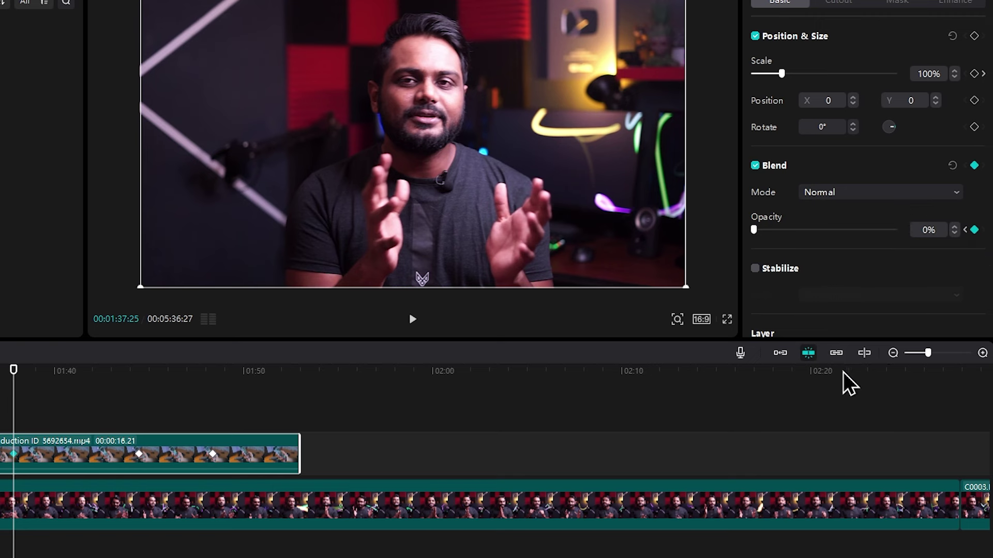
{"action": "left_click_drag", "start_coordinate": [757, 230], "coordinate": [960, 240]}
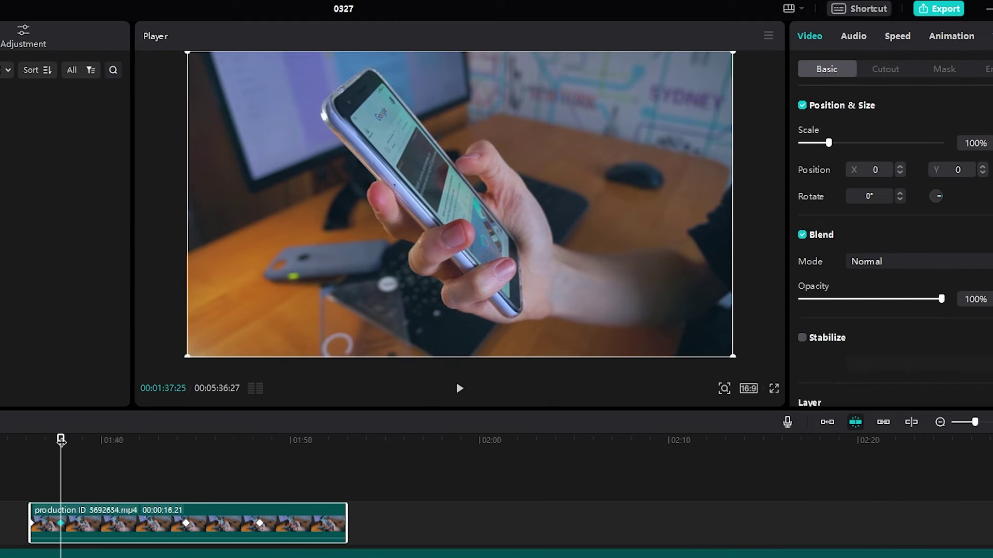
Step: Play the overlay clip from its start to check the fade-in and the zoom
{"action": "left_click_drag", "start_coordinate": [61, 440], "coordinate": [28, 454]}
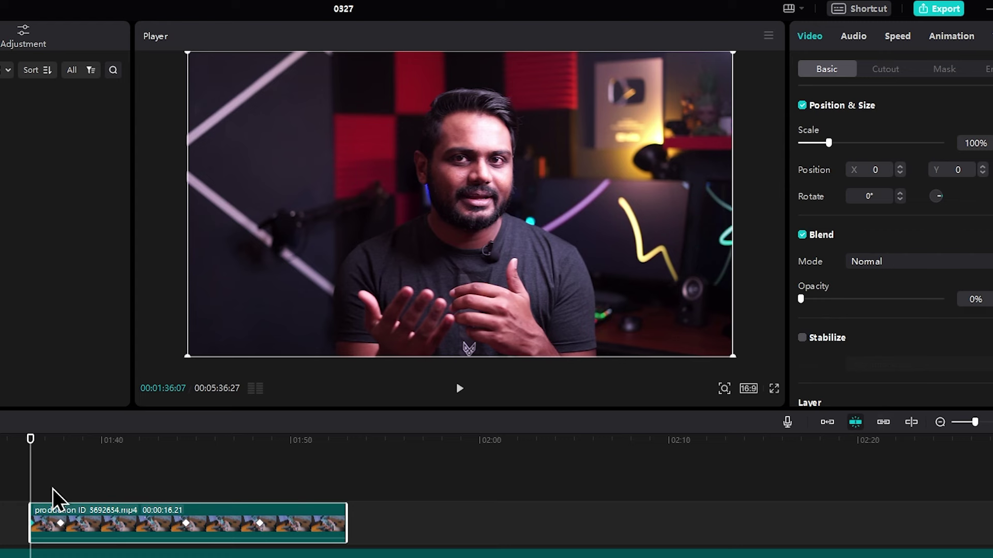
{"action": "key", "text": "space"}
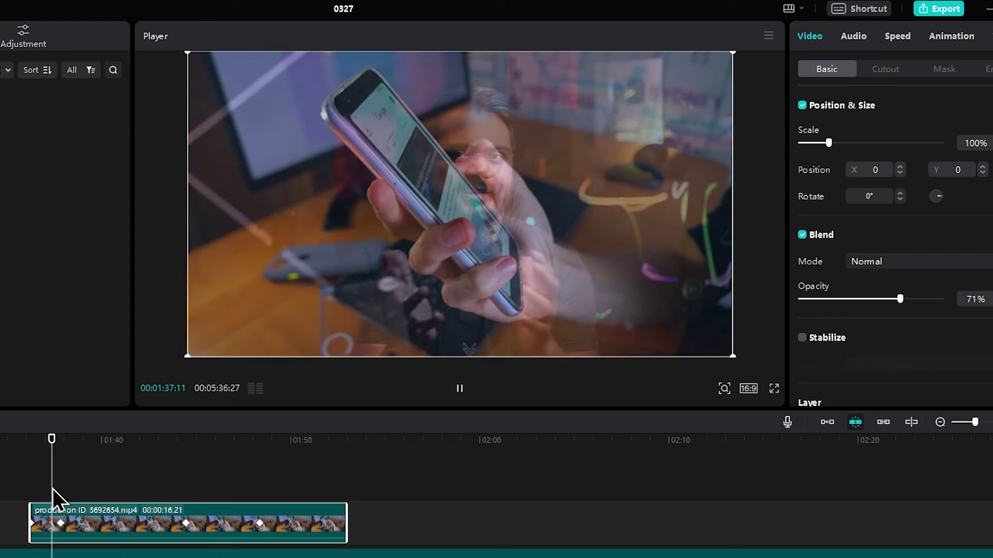
{"action": "key", "text": "space"}
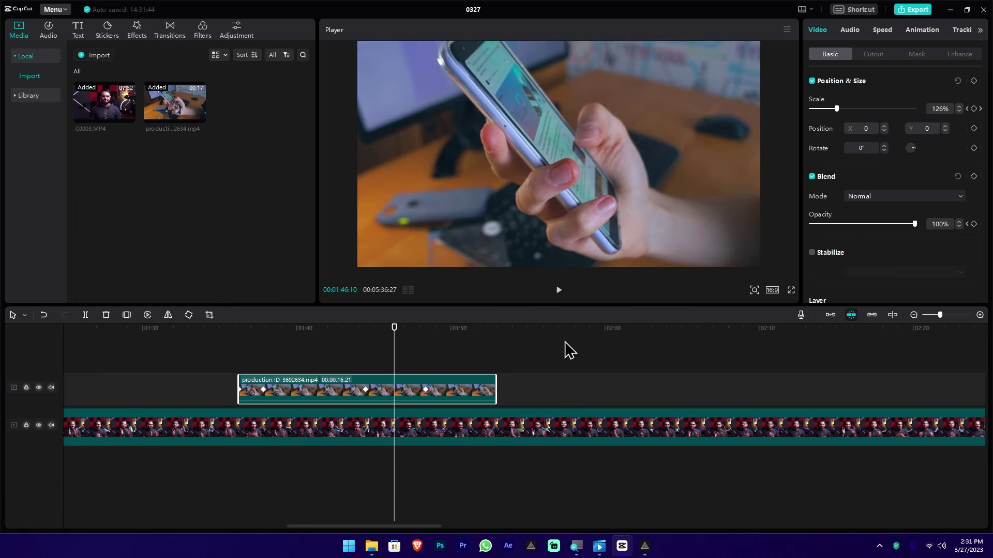
Step: Select the main-track clip after the overlay and split it at 00:01:58:12
{"action": "left_click", "coordinate": [554, 334]}
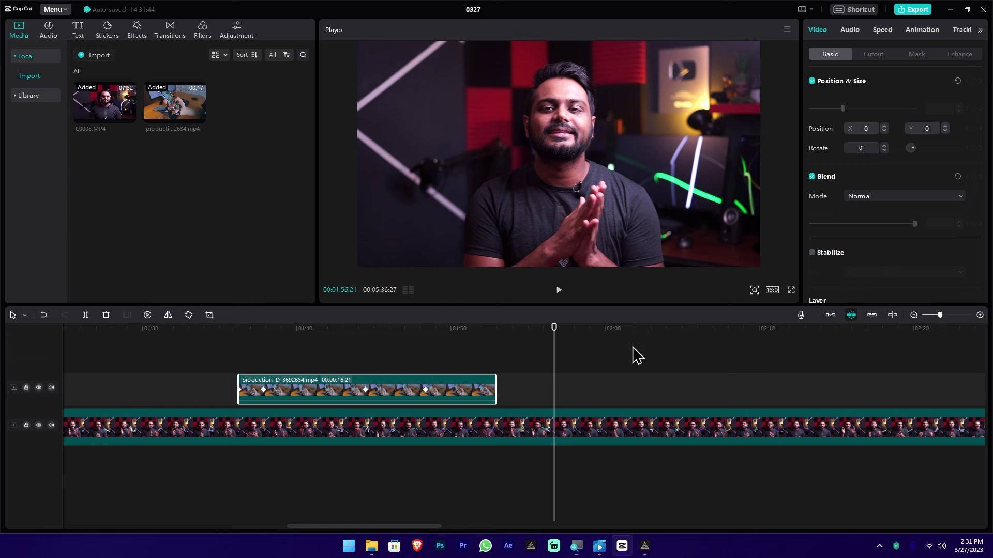
{"action": "left_click", "coordinate": [613, 429]}
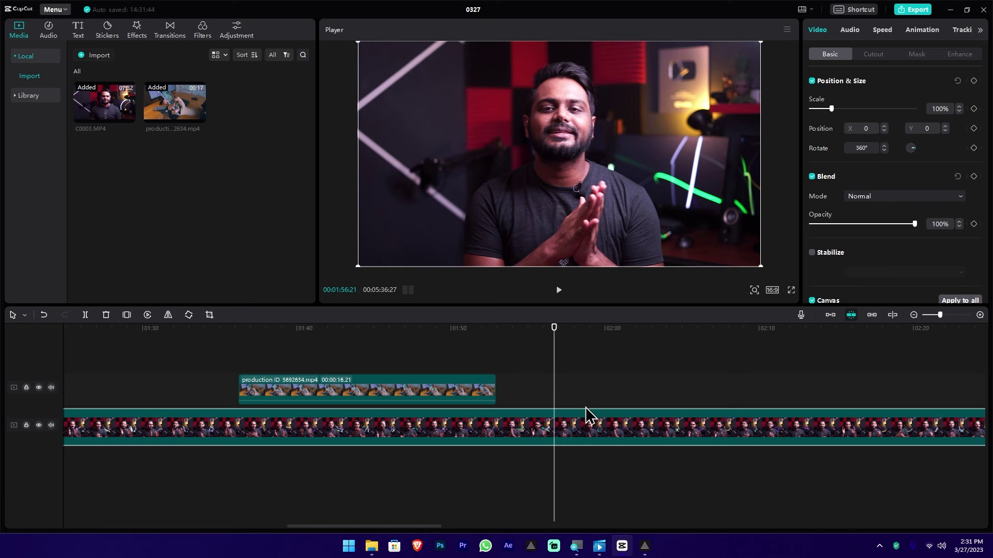
{"action": "mouse_move", "coordinate": [562, 335]}
{"action": "left_mouse_down"}
{"action": "mouse_move", "coordinate": [552, 337]}
{"action": "mouse_move", "coordinate": [580, 339]}
{"action": "left_mouse_up"}
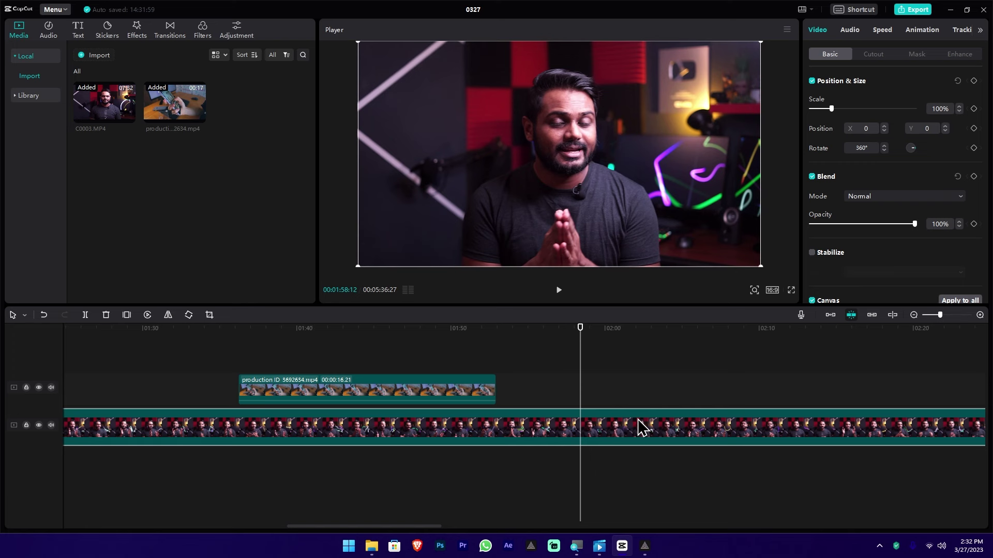
{"action": "key", "text": "ctrl+b"}
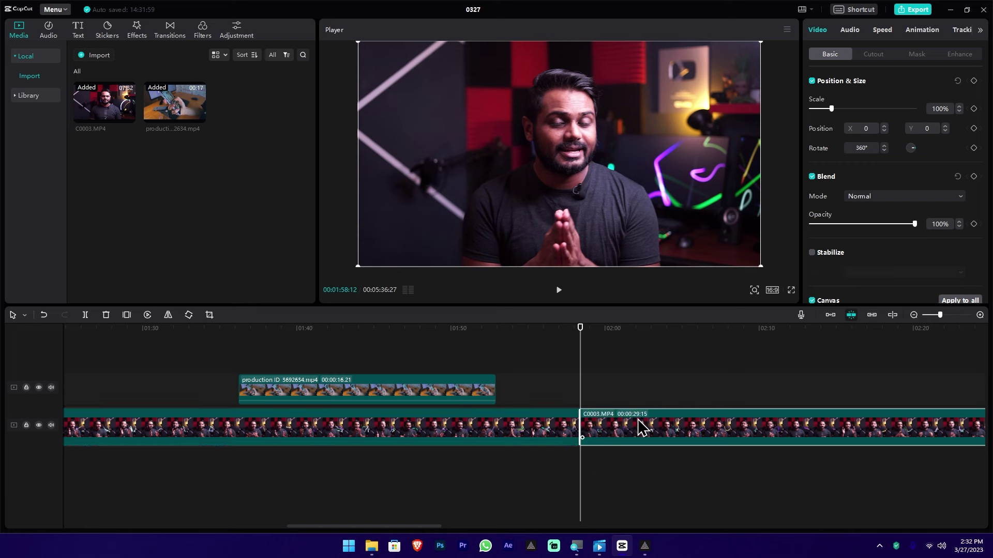
Step: Play ahead to find the end of the section and split the main-track clip at 00:02:02:23
{"action": "left_click_drag", "start_coordinate": [591, 336], "coordinate": [625, 343]}
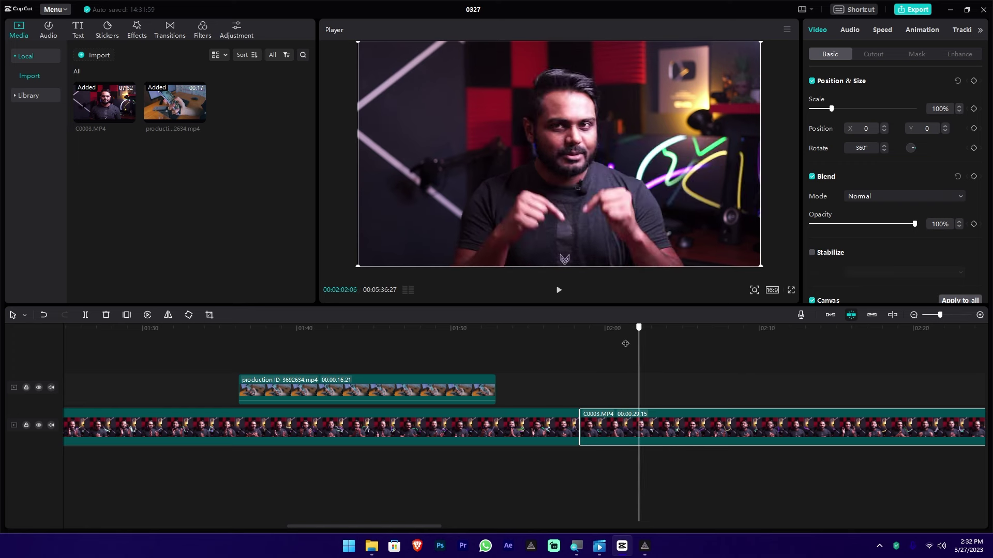
{"action": "key", "text": "space"}
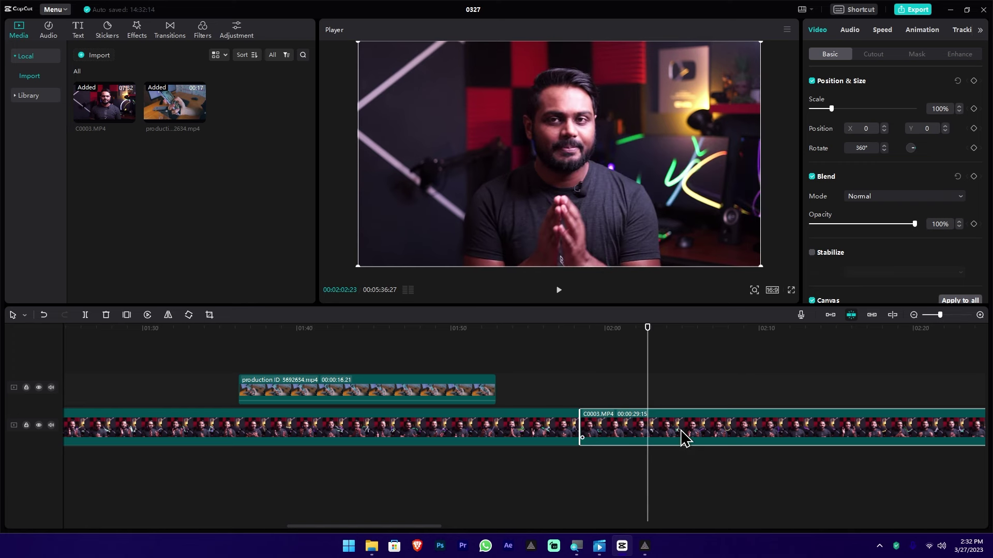
{"action": "key", "text": "ctrl+b"}
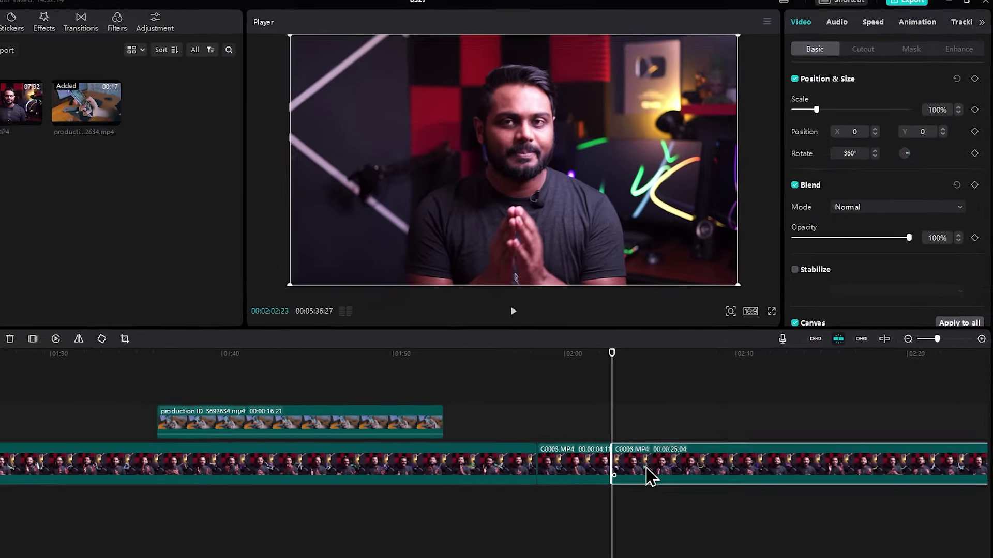
Step: Zoom in on the short middle segment between the two cuts with scale 138% and vertical position -115
{"action": "left_click", "coordinate": [622, 429]}
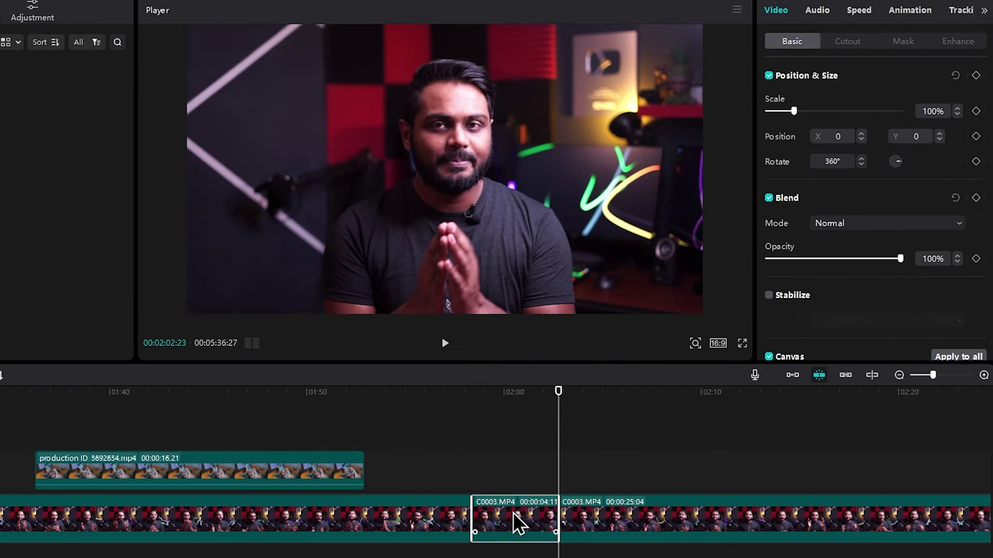
{"action": "left_click", "coordinate": [507, 399]}
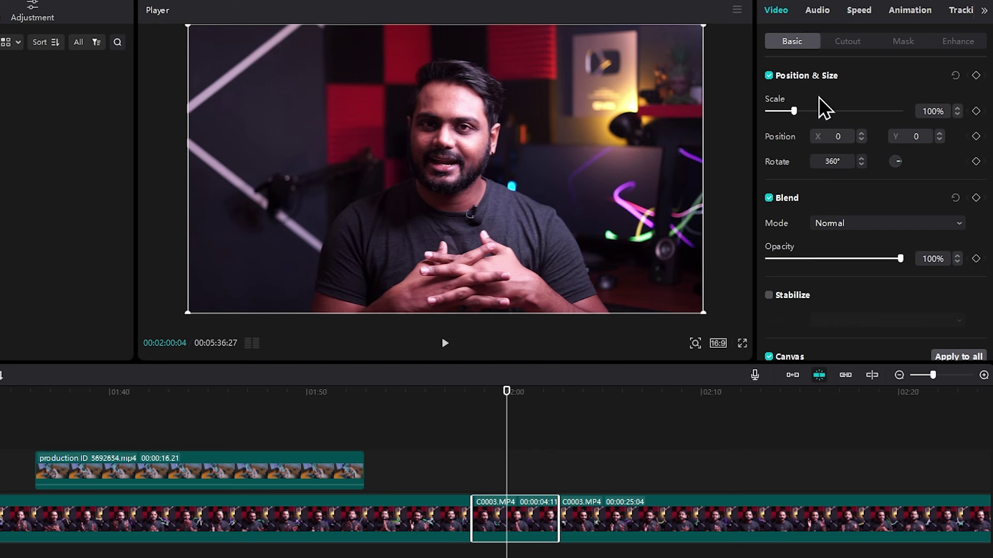
{"action": "left_click_drag", "start_coordinate": [819, 111], "coordinate": [803, 111]}
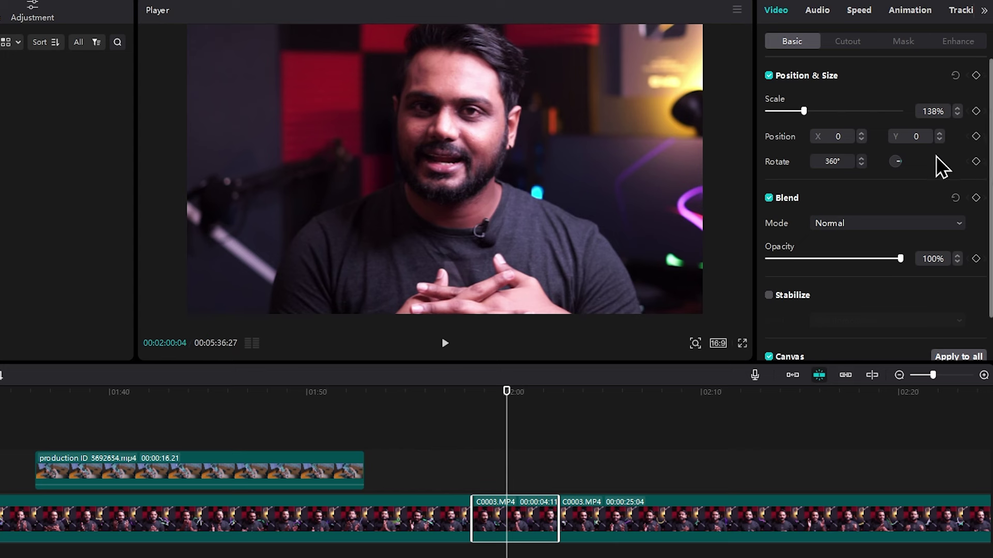
{"action": "left_click", "coordinate": [940, 139]}
{"action": "left_click_drag", "start_coordinate": [940, 139], "coordinate": [939, 139]}
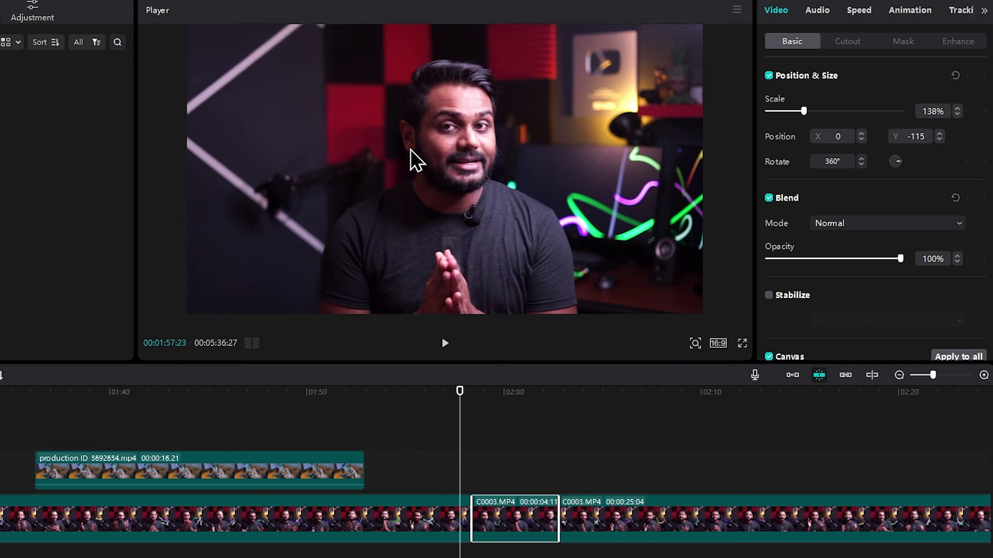
Step: Play the section from 00:01:57:23 past the zoomed segment to check the punch-in, and deselect the segment
{"action": "key", "text": "space"}
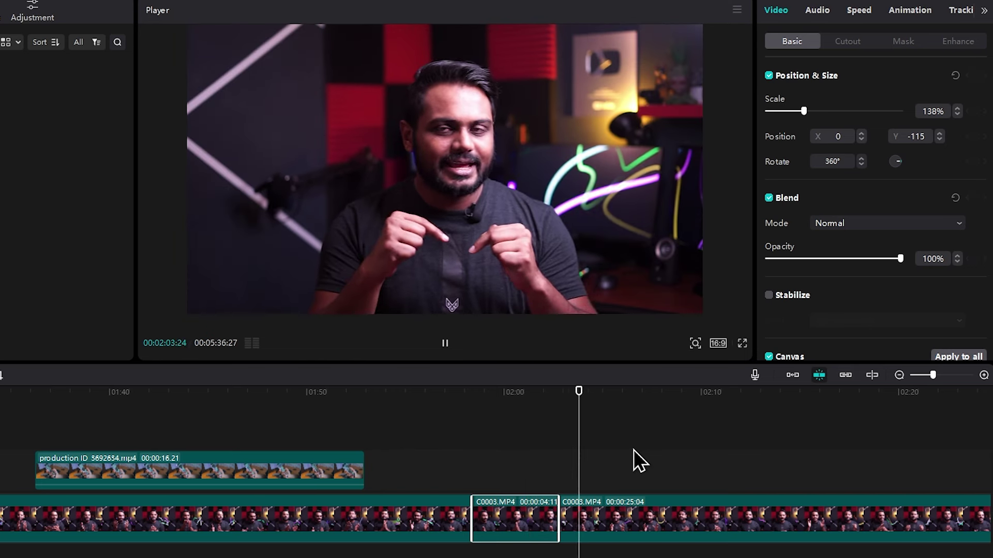
{"action": "key", "text": "space"}
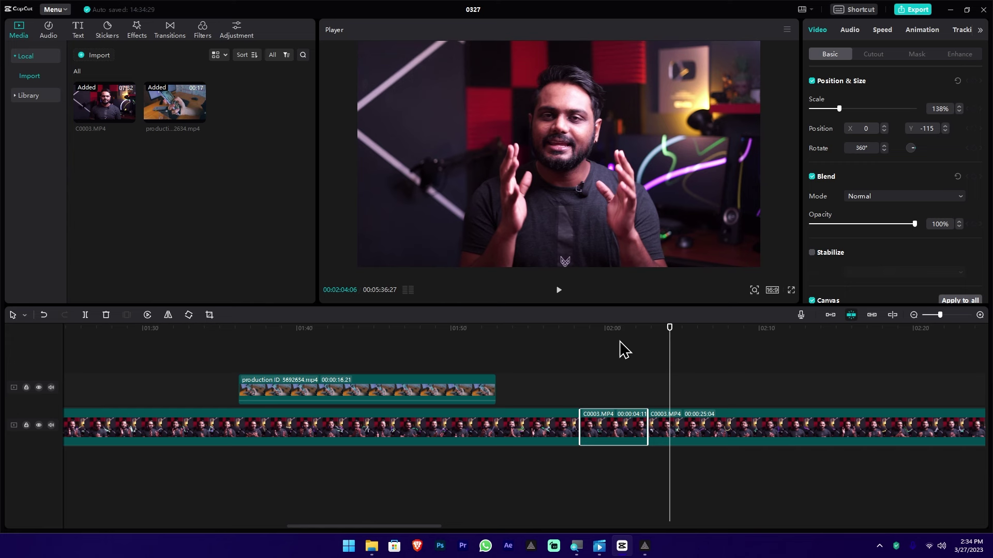
{"action": "left_click", "coordinate": [655, 354]}
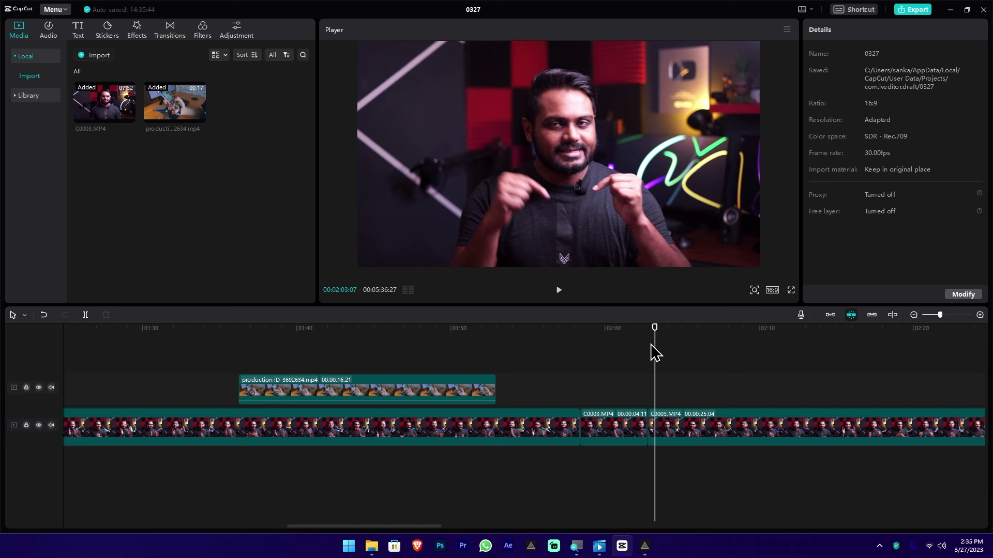
Step: Import "Dusk 'til Dawn - TrackTribe.mp3" from the YT Music folder in Downloads into the project media
{"action": "mouse_move", "coordinate": [369, 546]}
{"action": "left_click", "coordinate": [404, 511]}
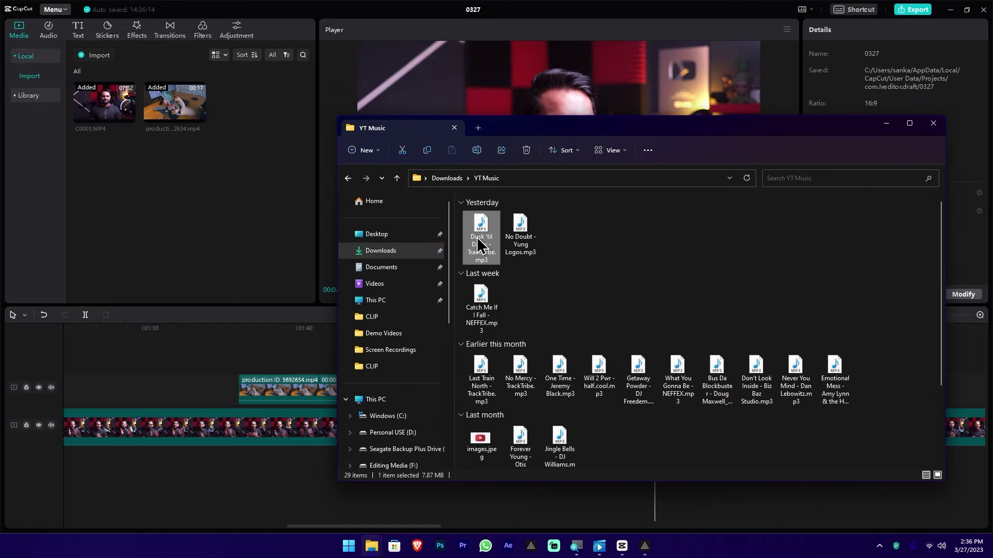
{"action": "left_click_drag", "start_coordinate": [480, 244], "coordinate": [274, 173]}
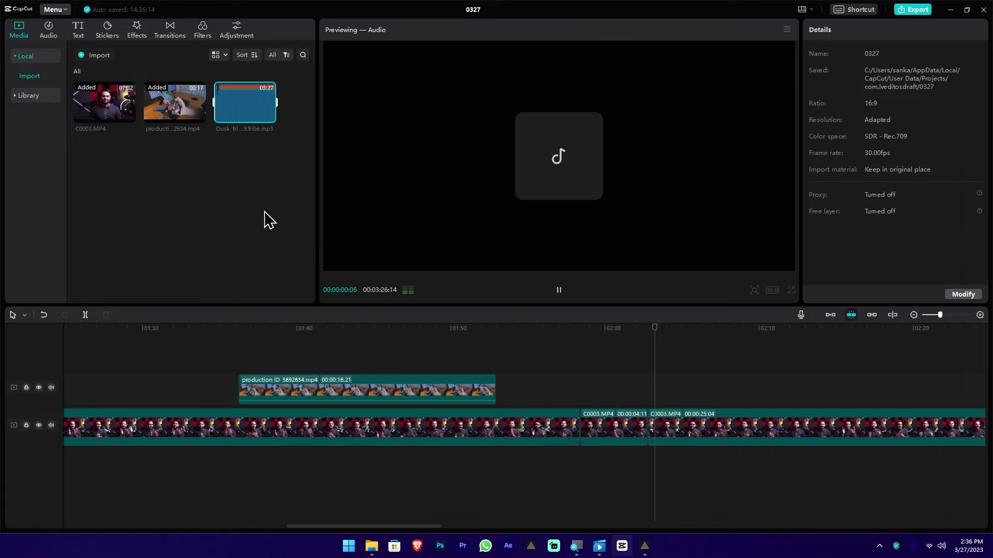
{"action": "left_click", "coordinate": [244, 232]}
Step: Place the Dusk 'til Dawn music on an audio track below the main video and align its start with 00:00
{"action": "left_click_drag", "start_coordinate": [245, 112], "coordinate": [67, 463]}
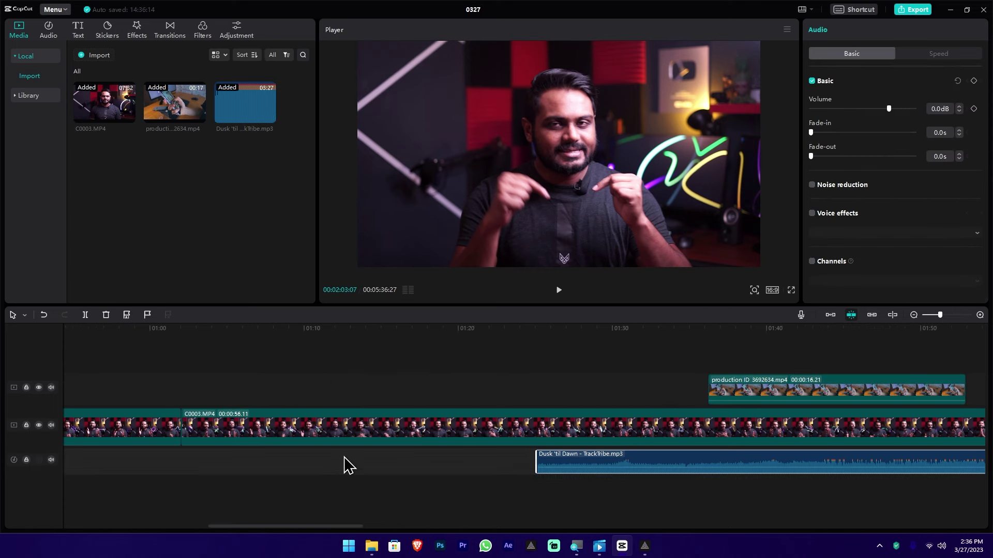
{"action": "left_click_drag", "start_coordinate": [645, 472], "coordinate": [308, 496]}
{"action": "scroll", "coordinate": [370, 450], "scroll_direction": "down", "scroll_amount": 2}
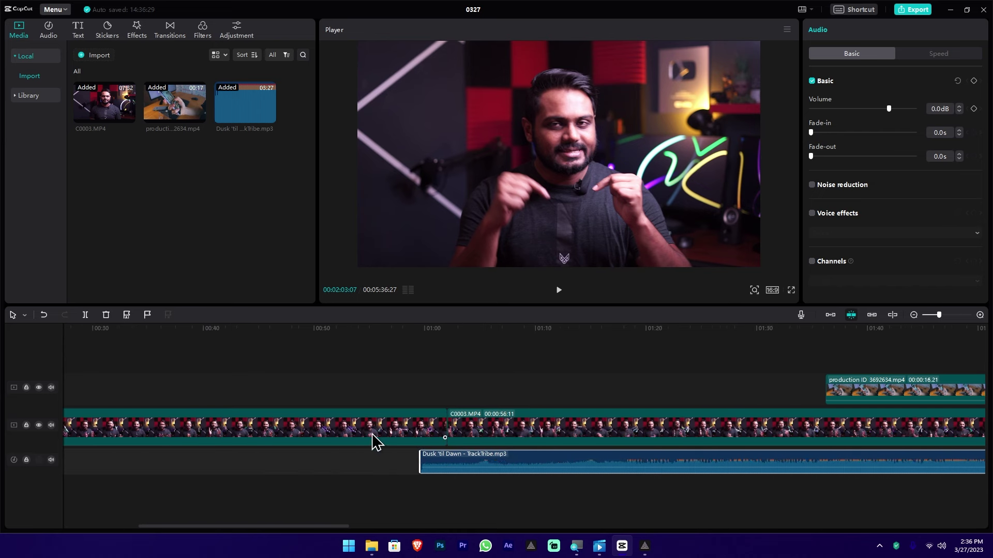
{"action": "scroll", "coordinate": [373, 439], "scroll_direction": "down", "scroll_amount": 3}
{"action": "scroll", "coordinate": [394, 457], "scroll_direction": "down", "scroll_amount": 1}
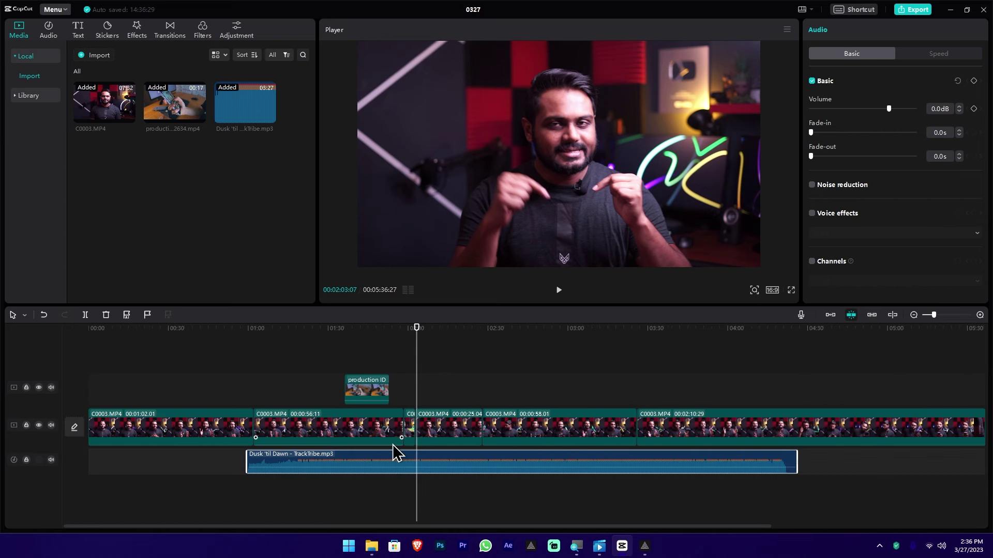
{"action": "left_click_drag", "start_coordinate": [383, 460], "coordinate": [182, 465]}
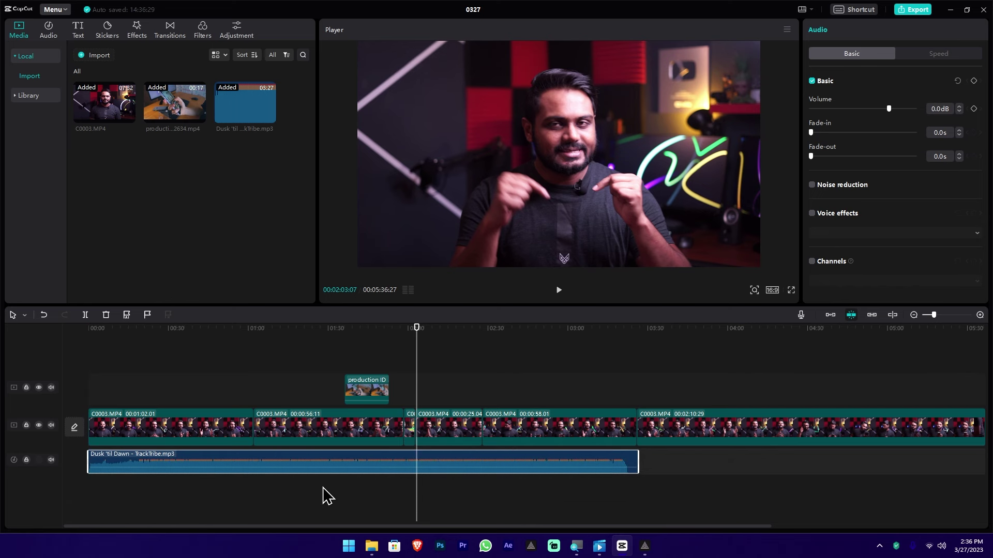
Step: Select the background music clip and lower its volume to -39.3 dB
{"action": "left_click", "coordinate": [297, 356]}
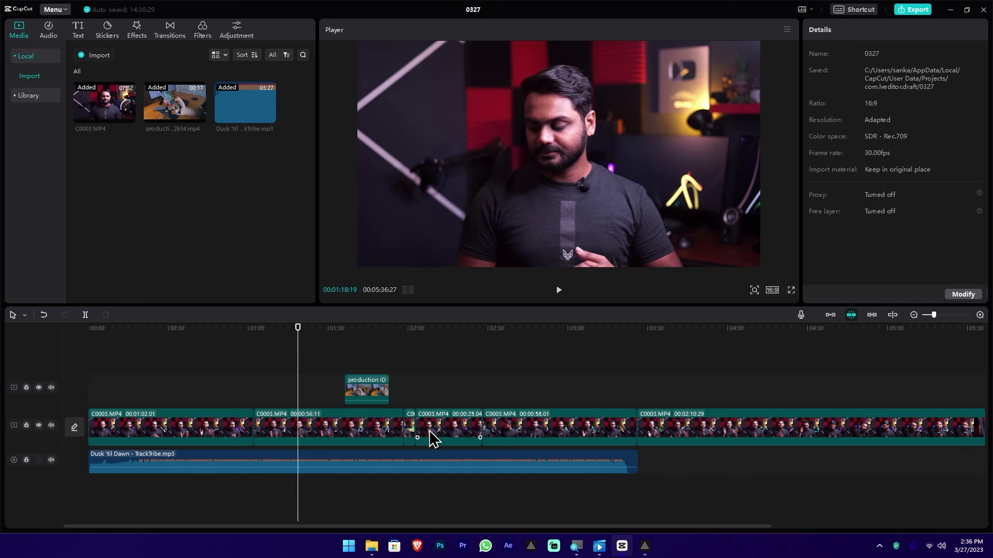
{"action": "left_click", "coordinate": [416, 467]}
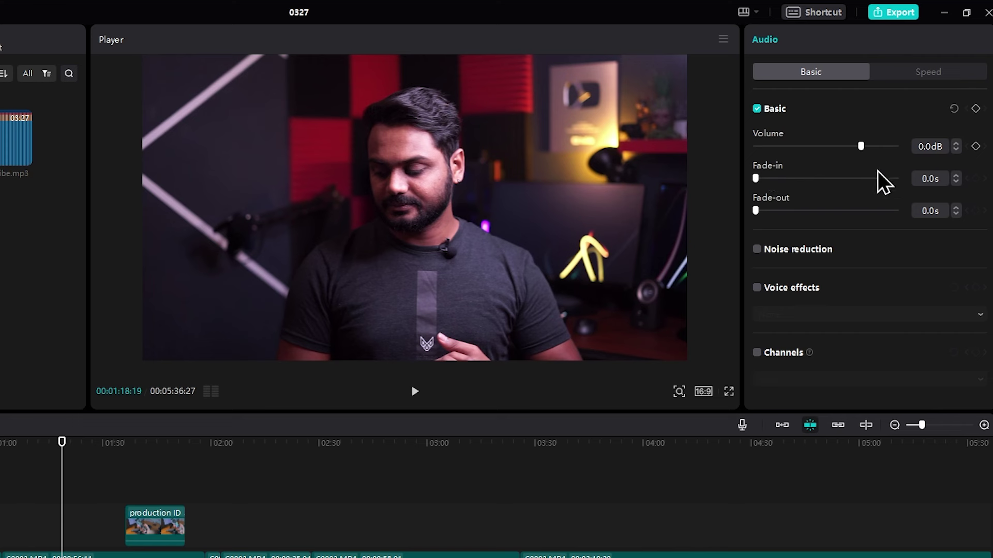
{"action": "left_click_drag", "start_coordinate": [842, 153], "coordinate": [791, 157]}
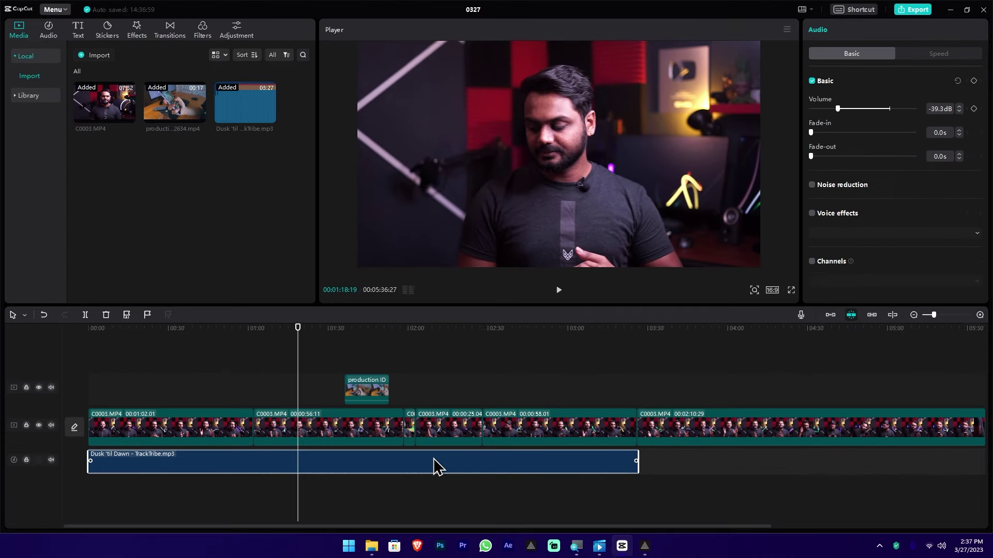
{"action": "left_click", "coordinate": [435, 467]}
Step: Browse the trending effects and the trending stickers
{"action": "left_click", "coordinate": [135, 36]}
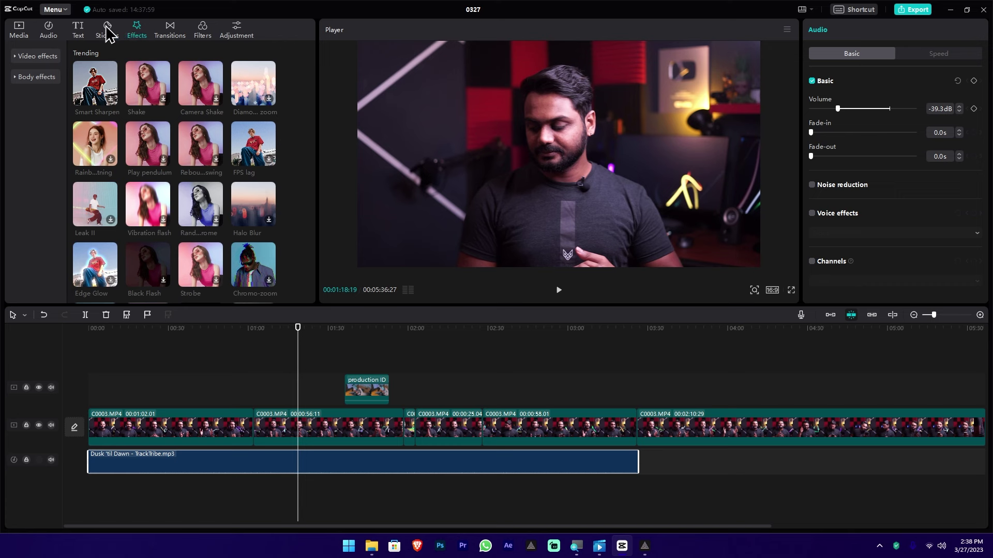
{"action": "left_click", "coordinate": [108, 31]}
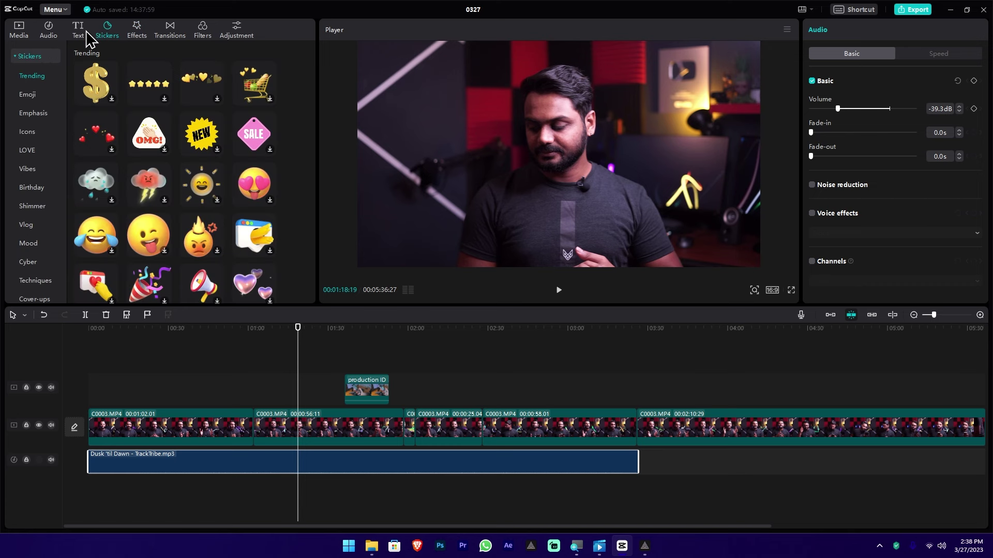